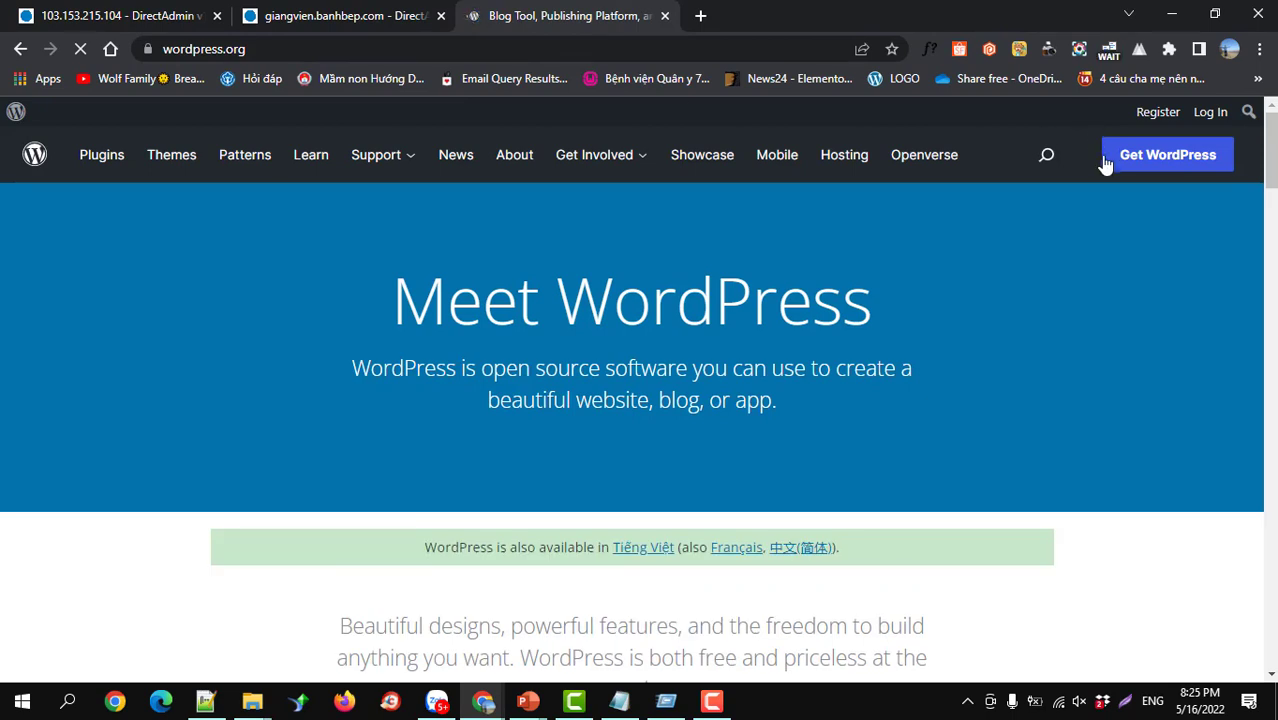
Step: Open the WordPress download page on wordpress.org and start downloading the WordPress 5.9.3 zip archive
left_click(1146, 157)
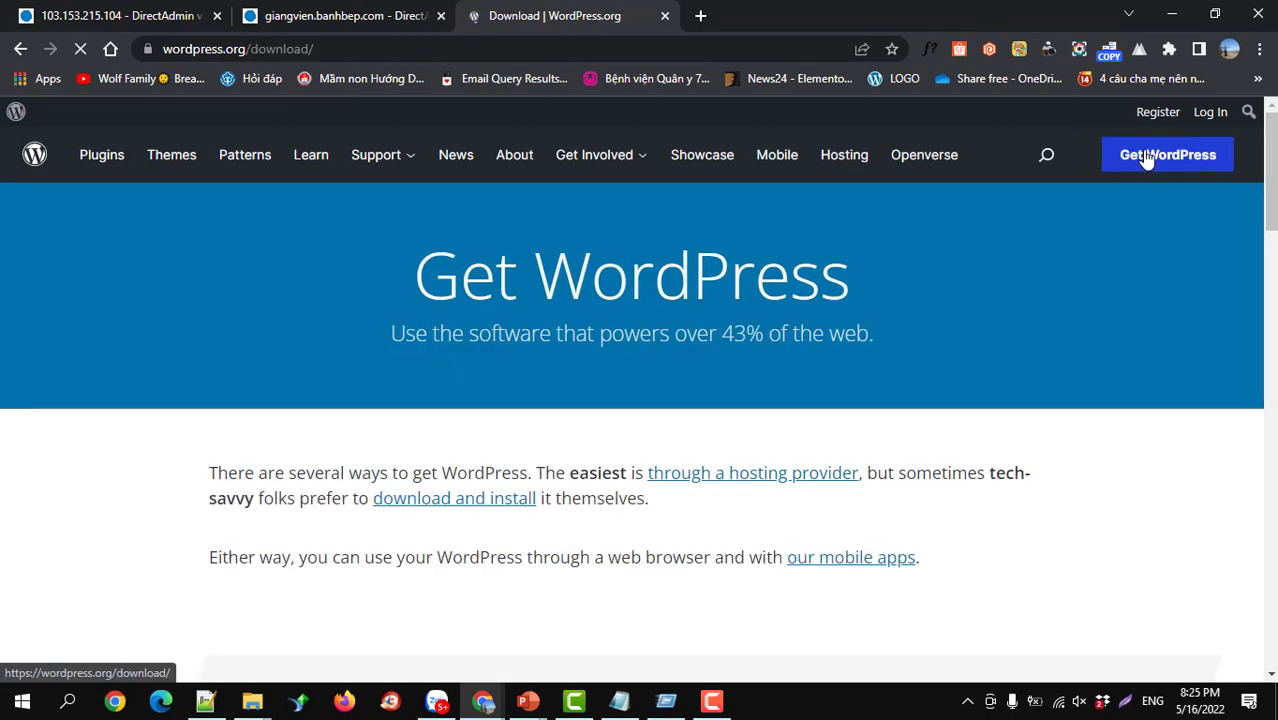
scroll(945, 295, "down", 4)
scroll(938, 295, "down", 15)
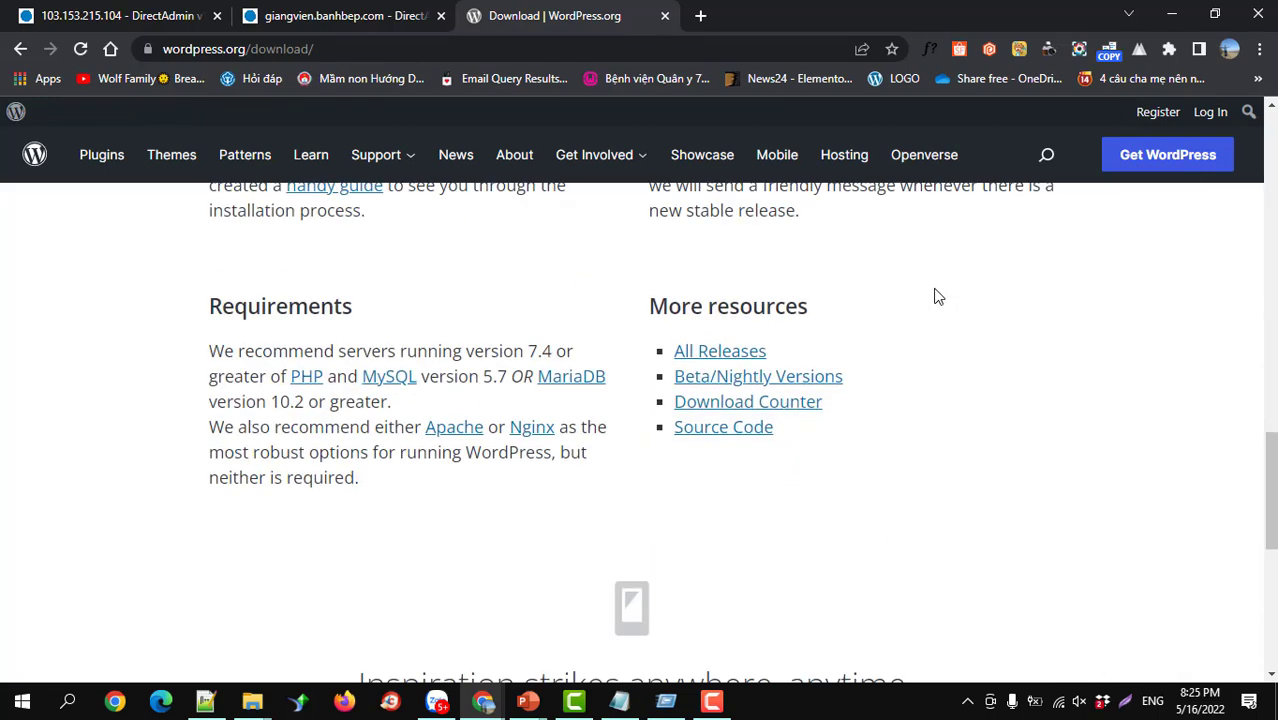
scroll(936, 291, "up", 5)
left_click(625, 305)
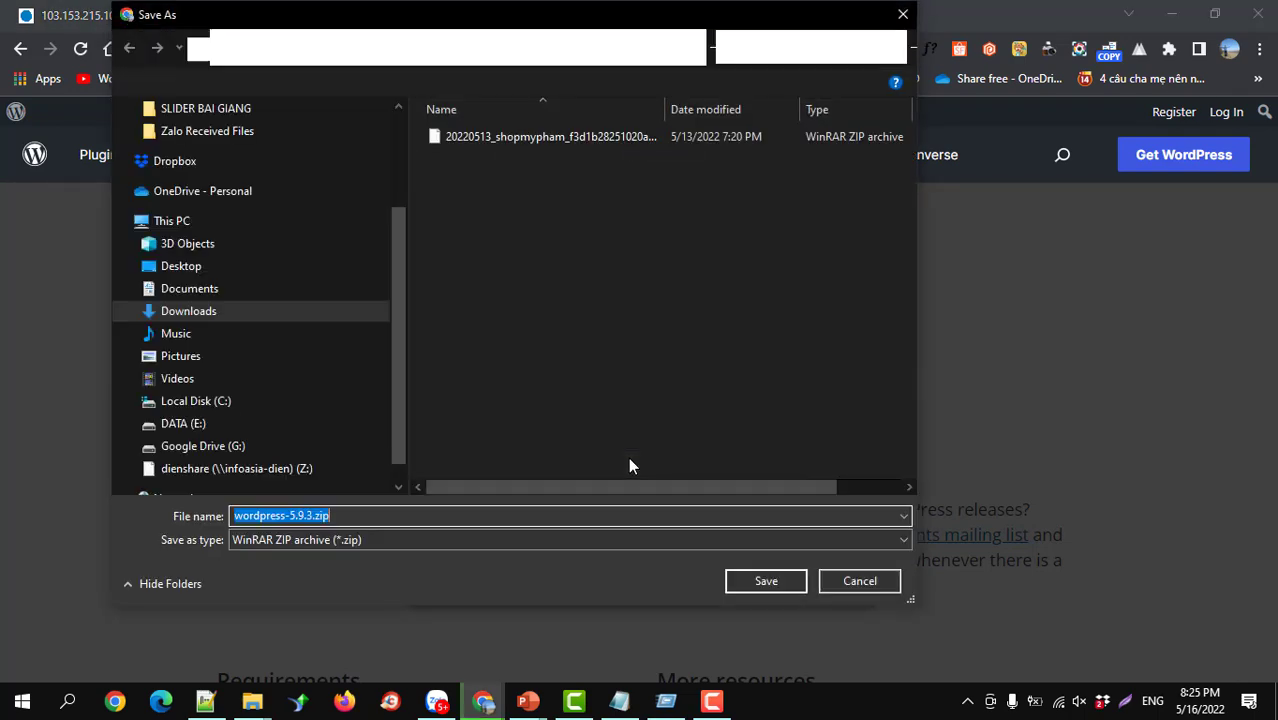
Step: Save wordpress-5.9.3.zip in the Downloads folder, replacing the existing file, and dismiss the download message
scroll(294, 255, "up", 3)
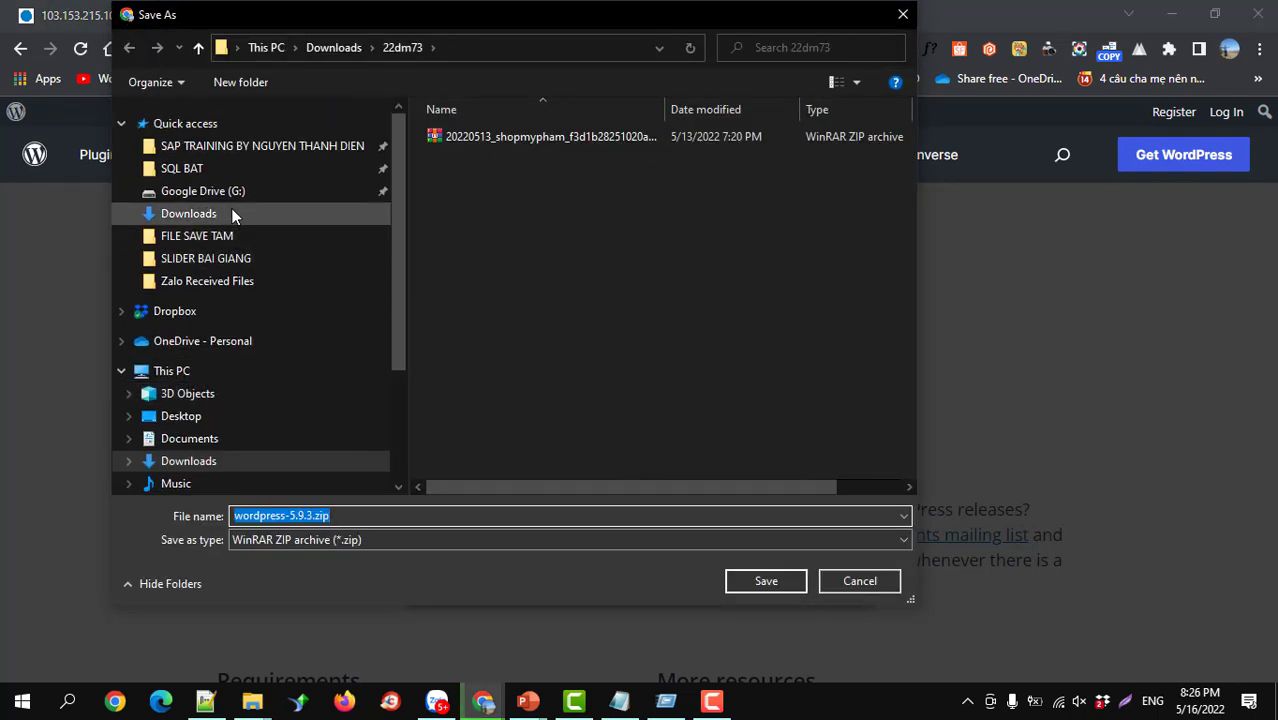
left_click(200, 213)
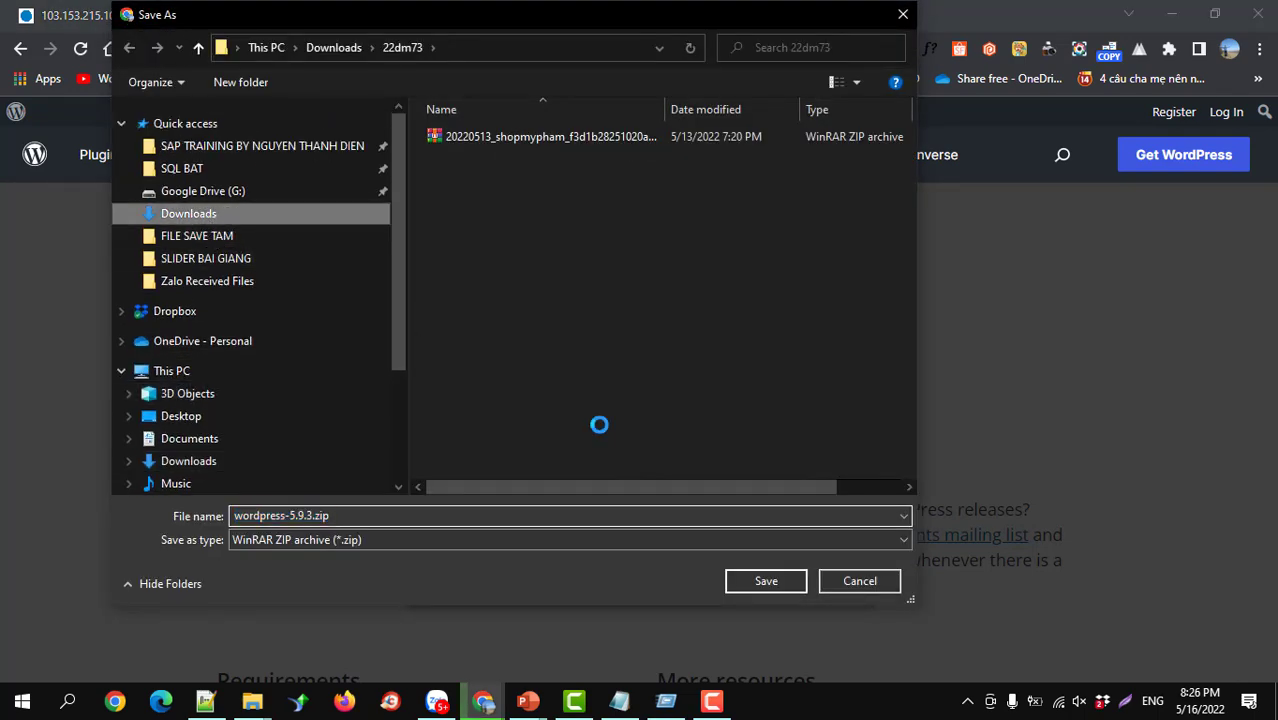
left_click(780, 578)
left_click(764, 356)
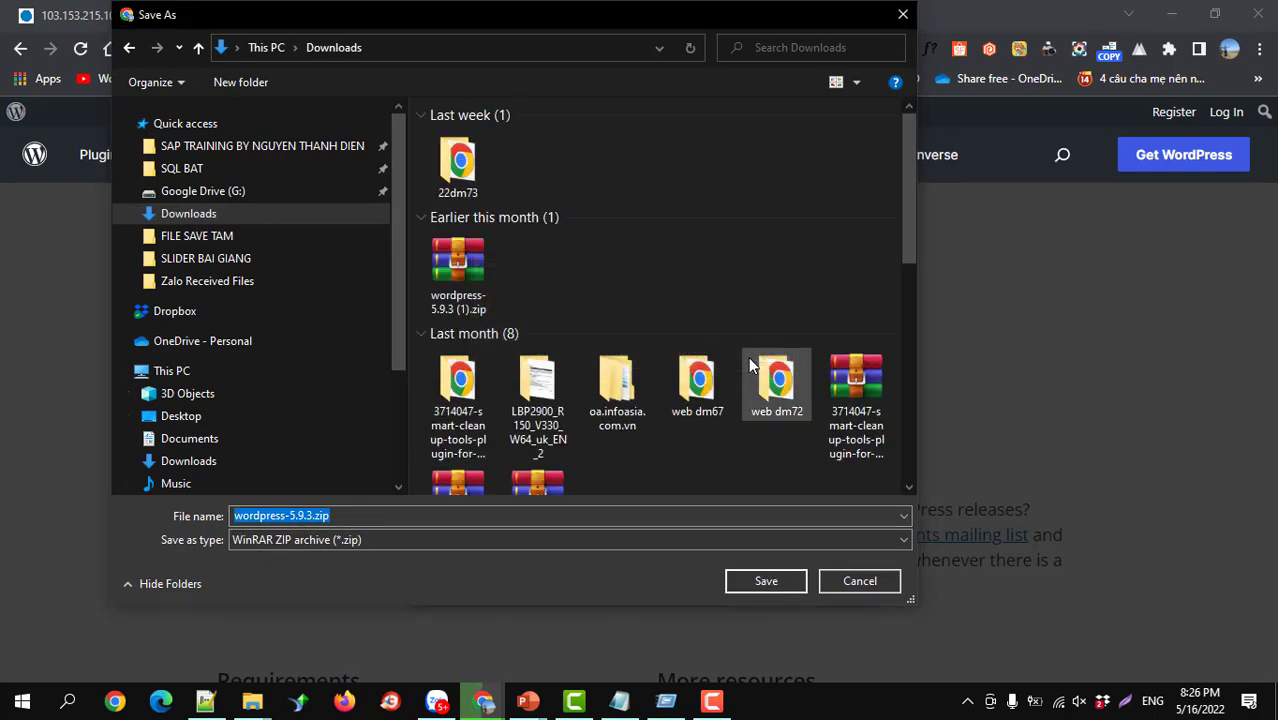
left_click(770, 580)
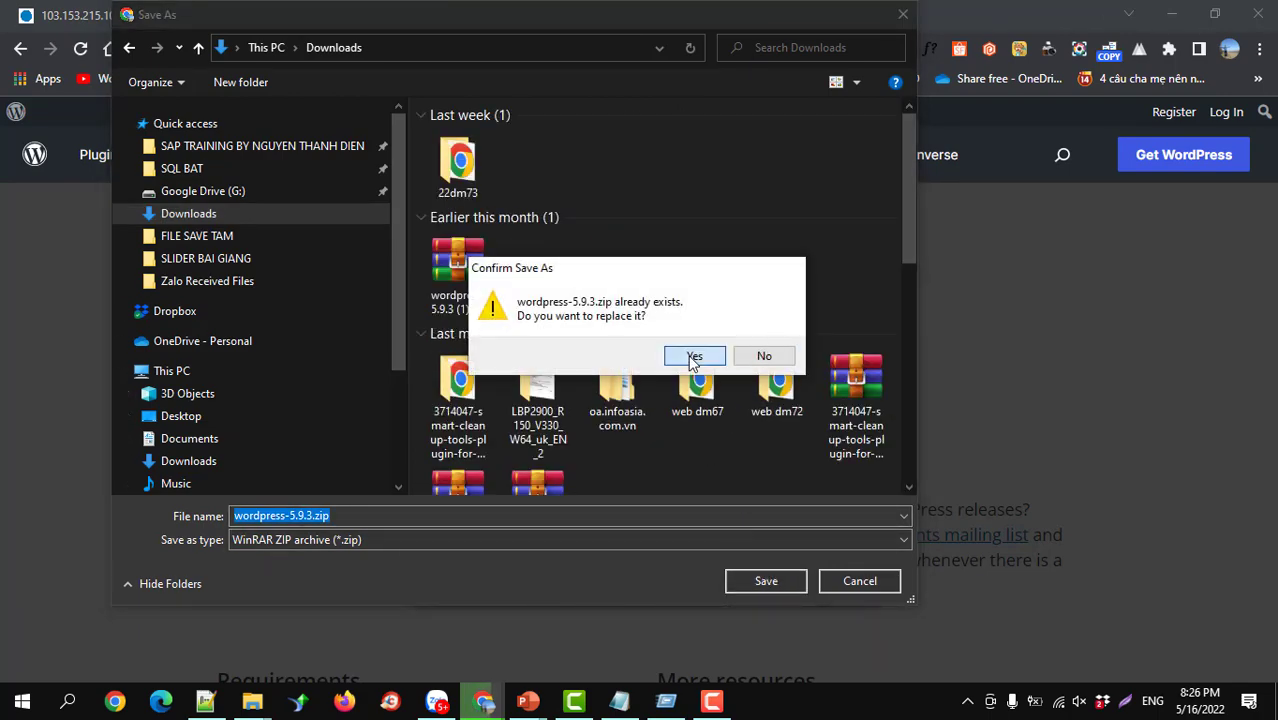
left_click(692, 358)
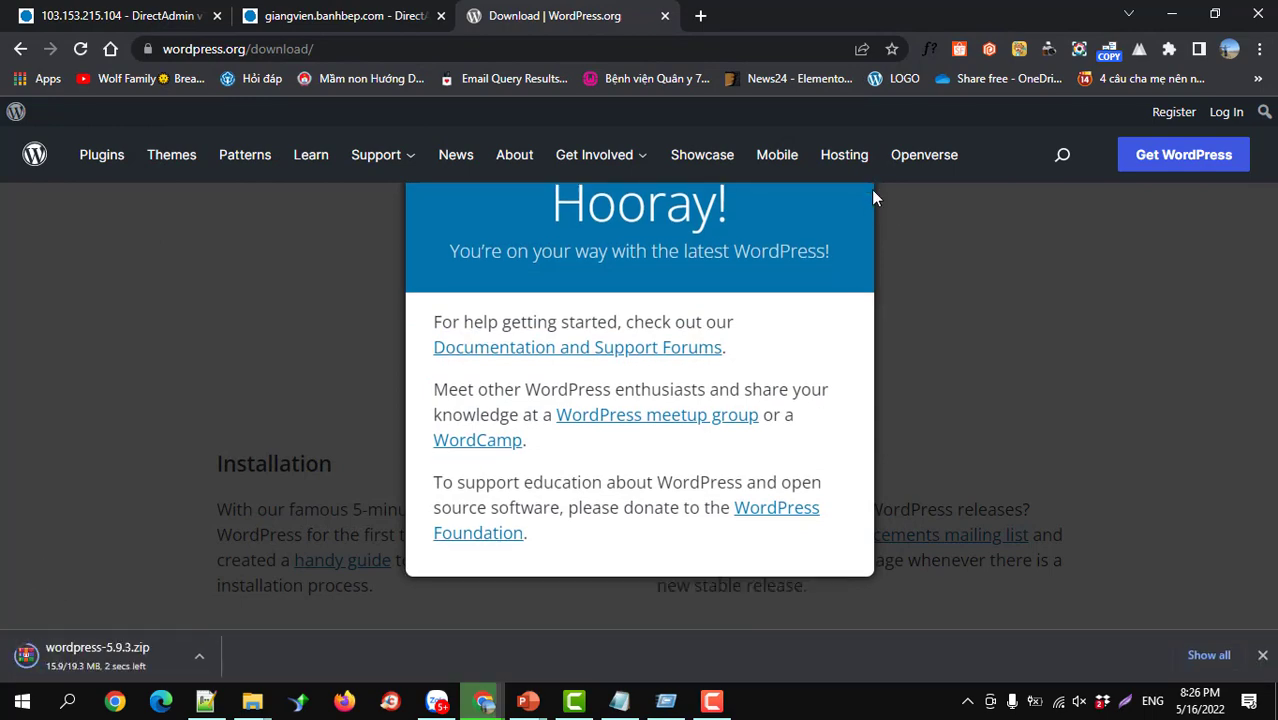
left_click(963, 394)
Step: Copy the domain giangvien.banhbep.com from the DirectAdmin address and open that site in a new browser tab
left_click(334, 30)
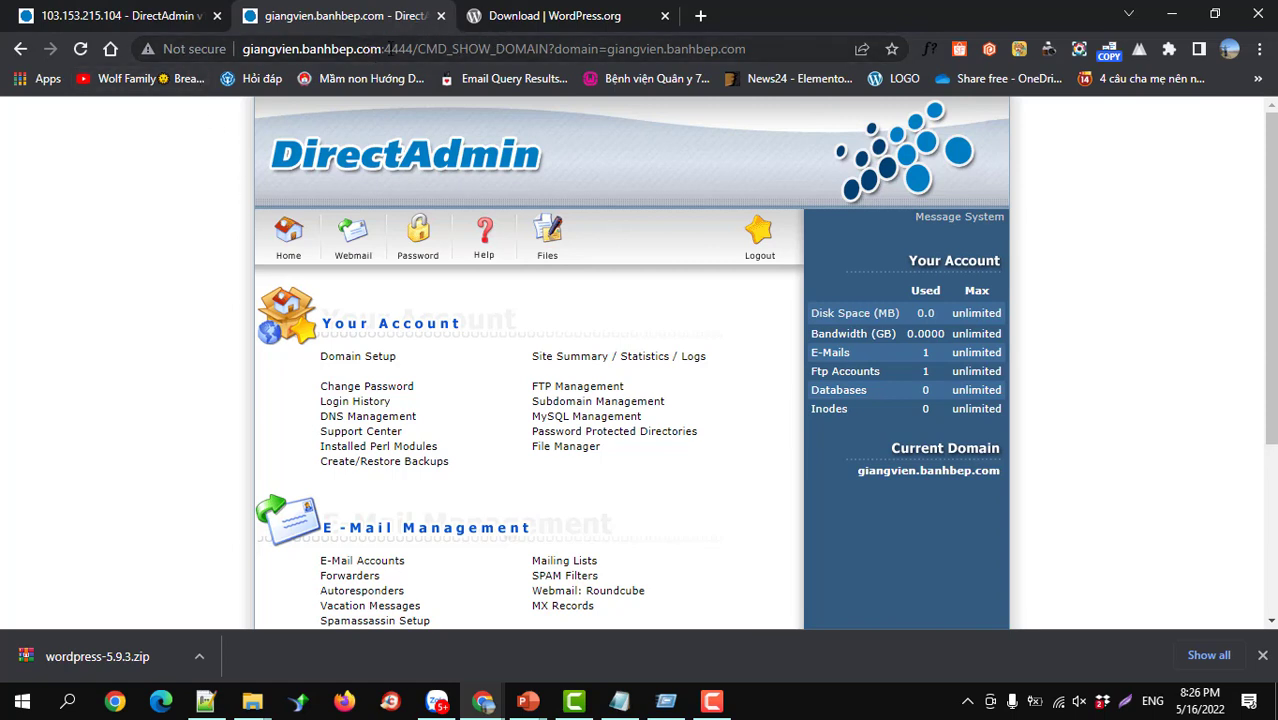
left_click_drag(383, 49, 242, 58)
key("ctrl+c")
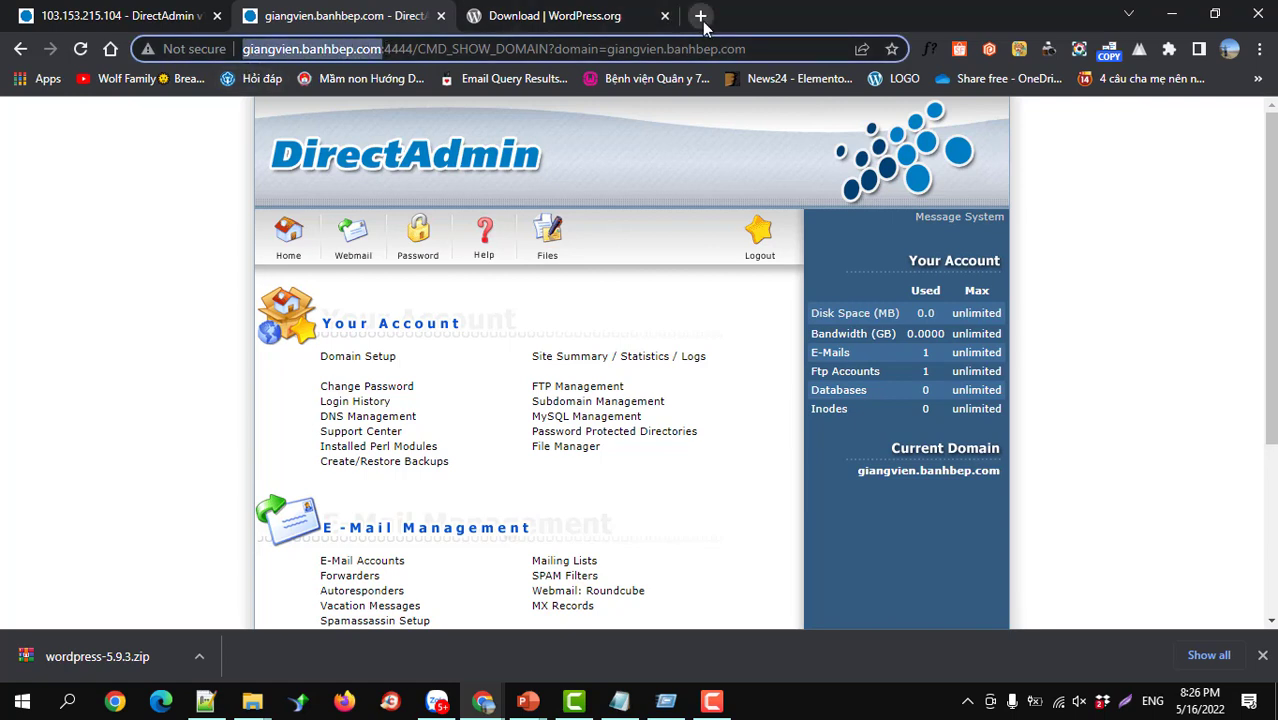
left_click(700, 15)
key("ctrl+v")
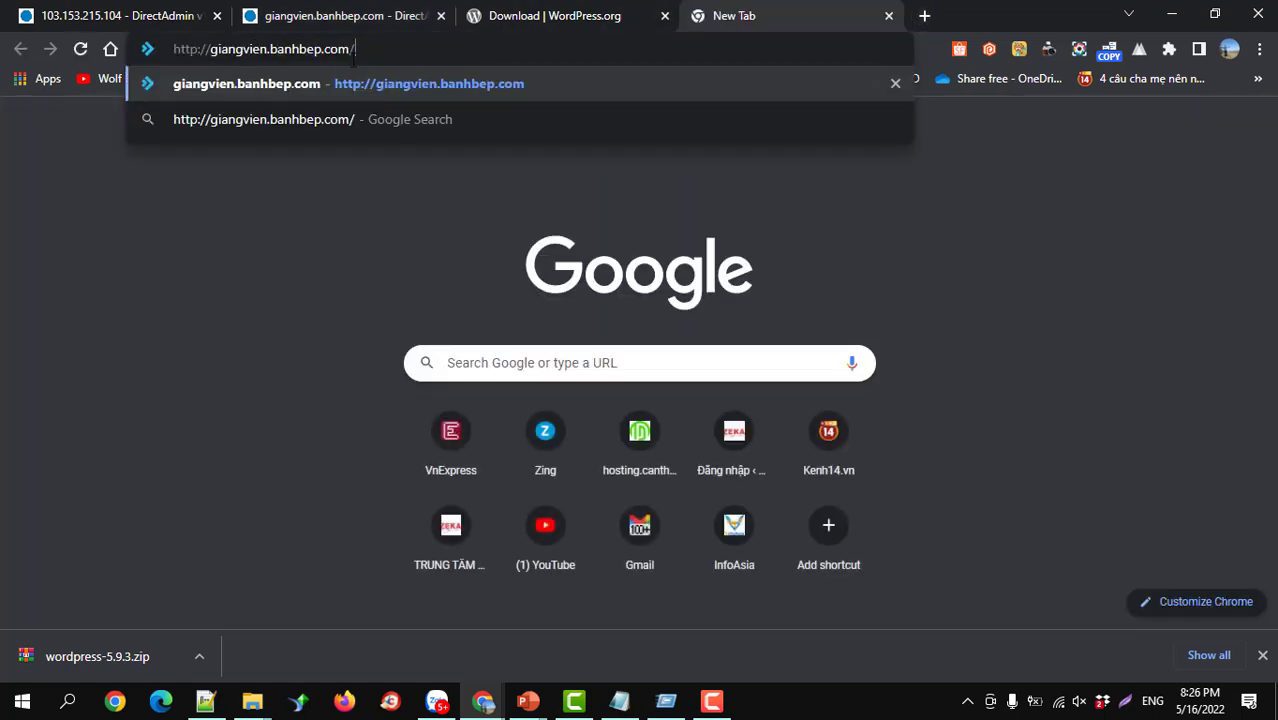
key("Return")
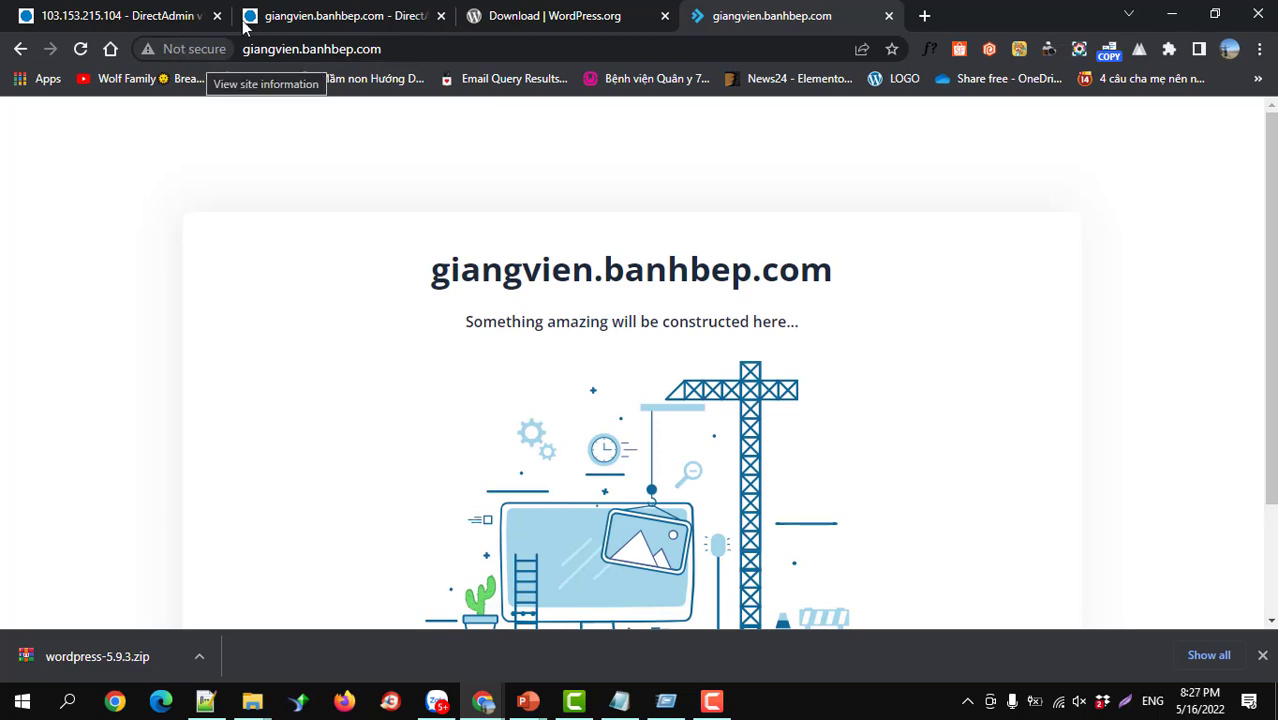
Step: Return to the domain's DirectAdmin control panel and open its SSL Certificates page
left_click(318, 16)
scroll(374, 375, "down", 3)
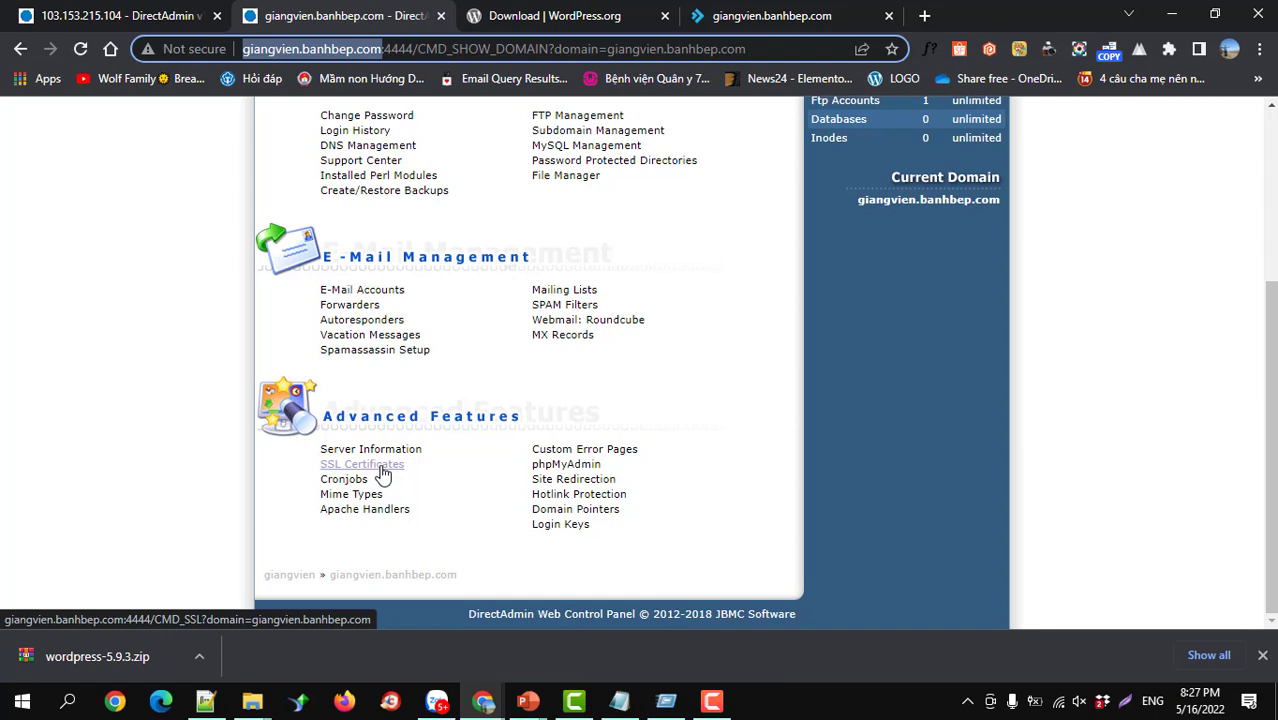
key("ctrl+plus")
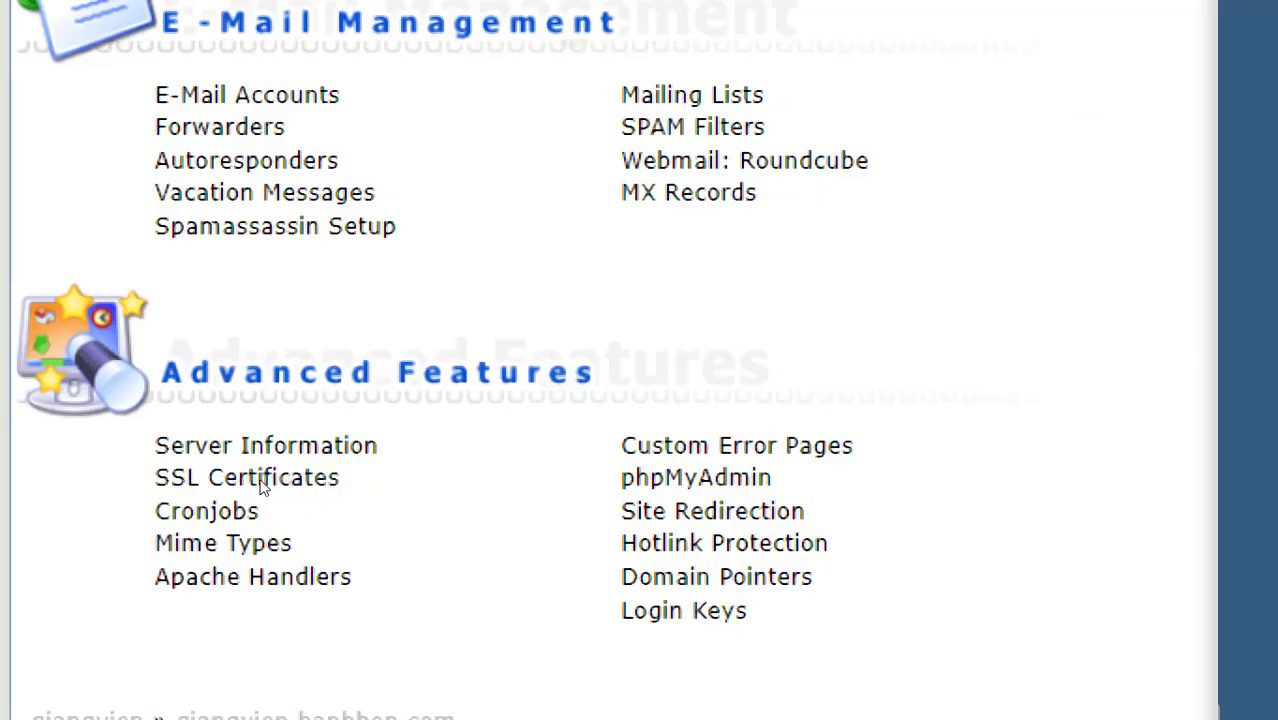
left_click(261, 483)
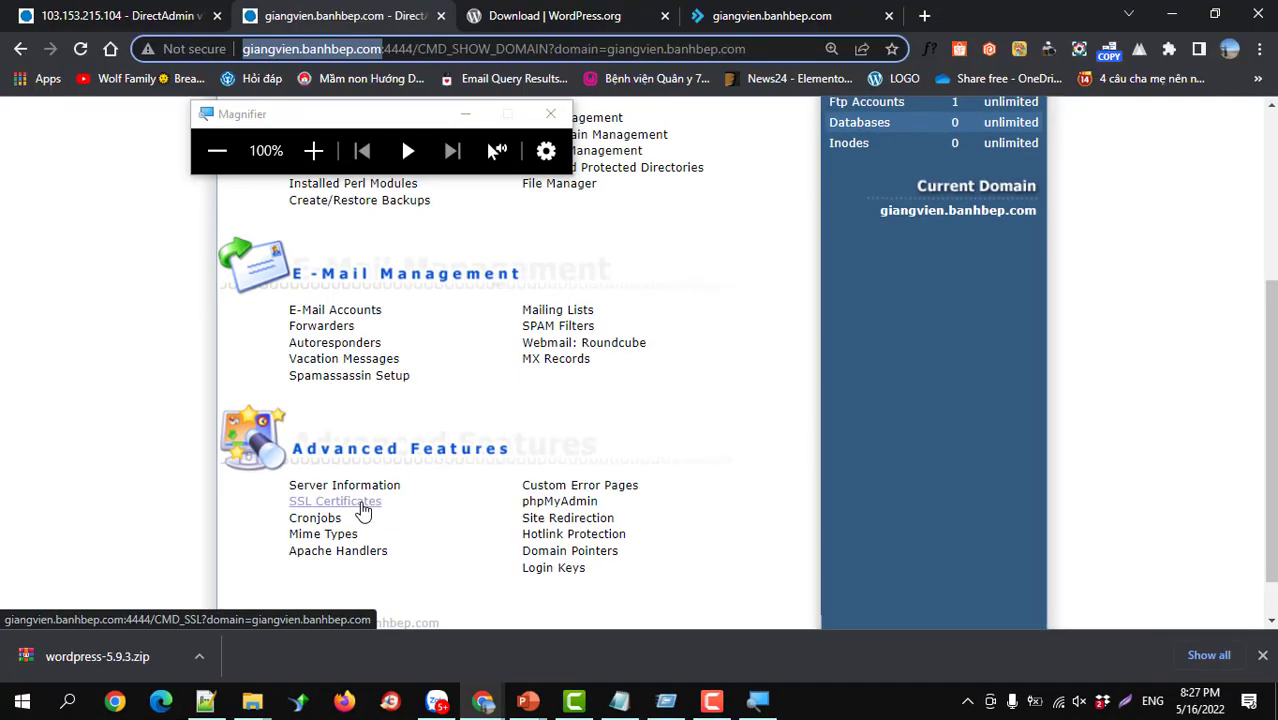
left_click(362, 508)
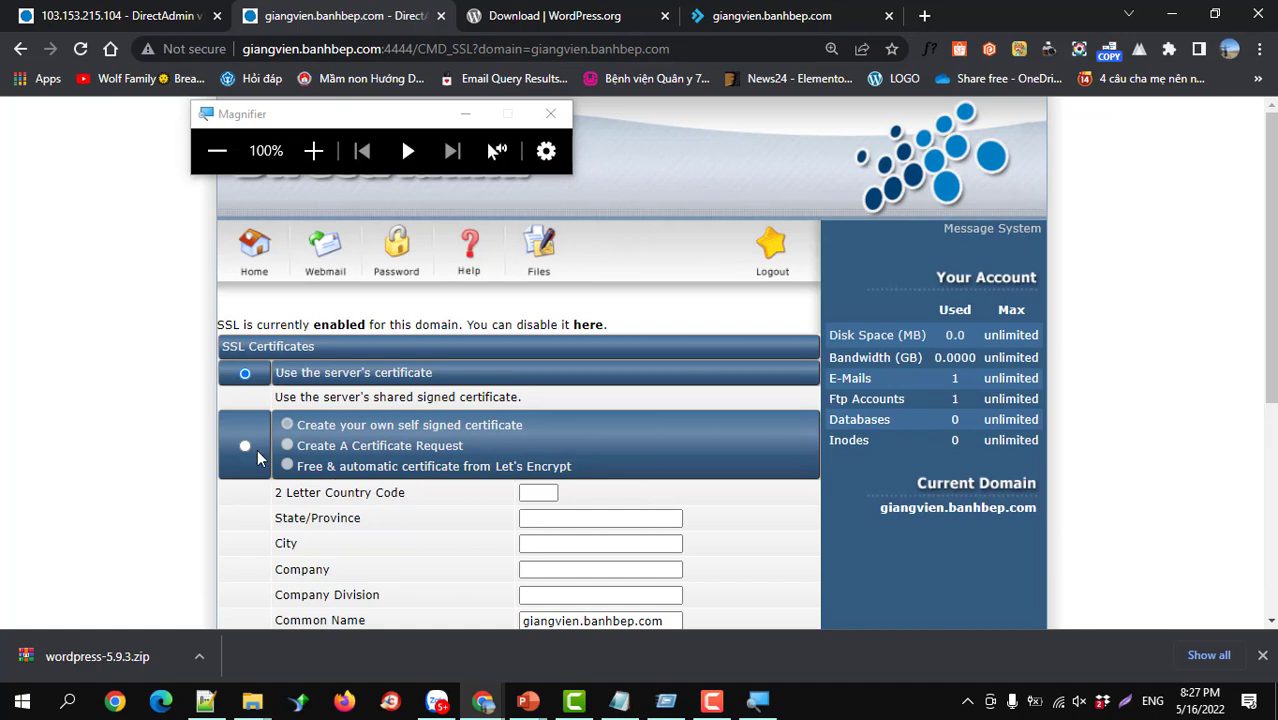
Step: Minimize the Magnifier and select the free and automatic certificate from Let's Encrypt for the domain
scroll(258, 453, "down", 1)
scroll(258, 453, "up", 1)
left_click(465, 113)
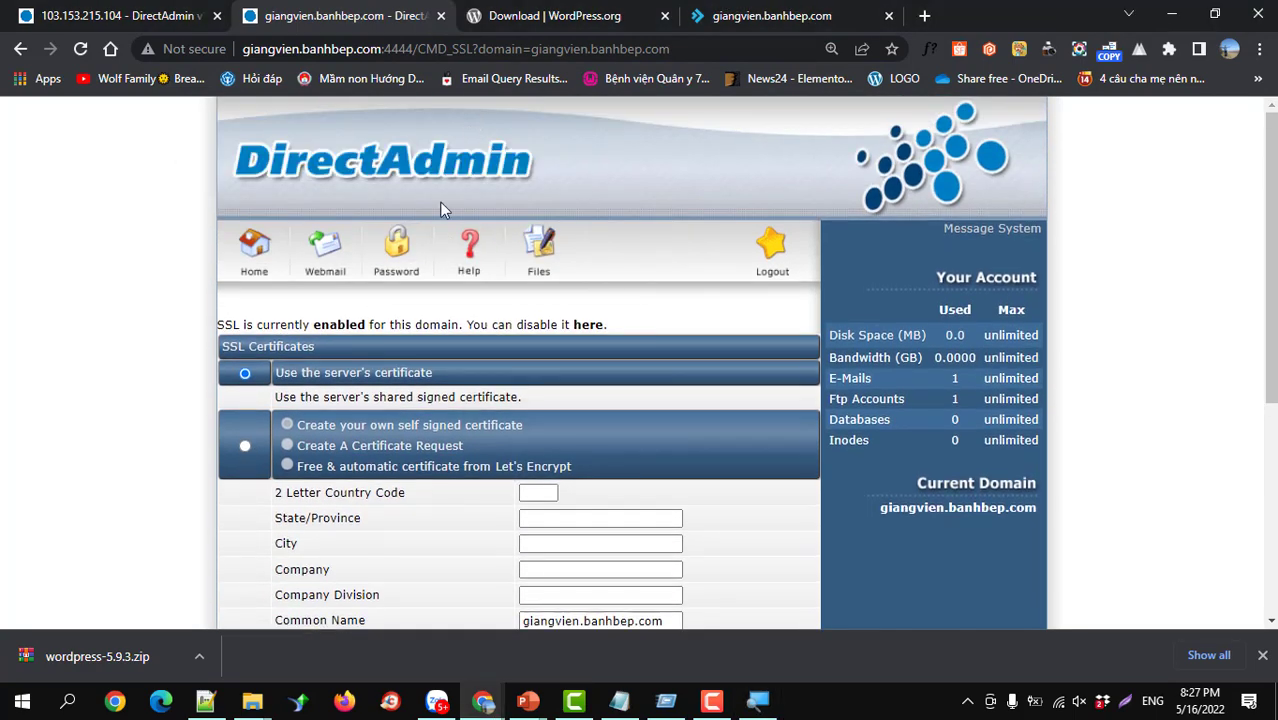
scroll(364, 400, "down", 1)
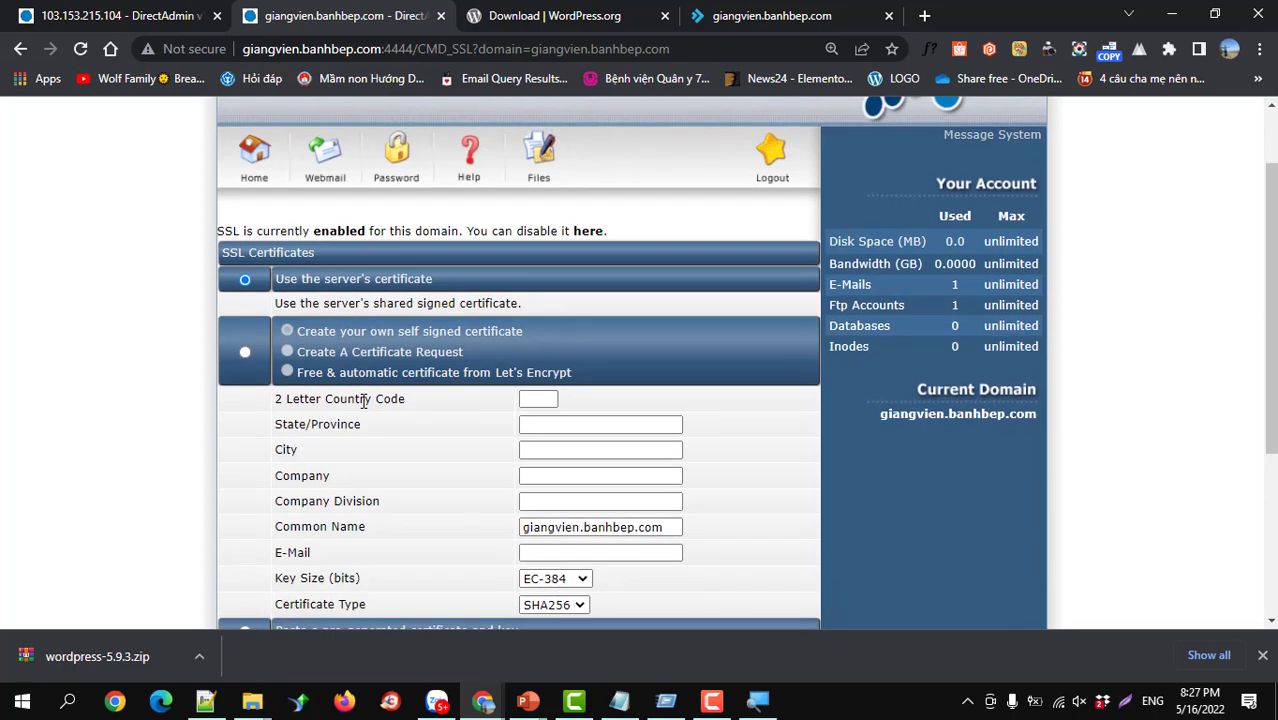
key("ctrl+minus")
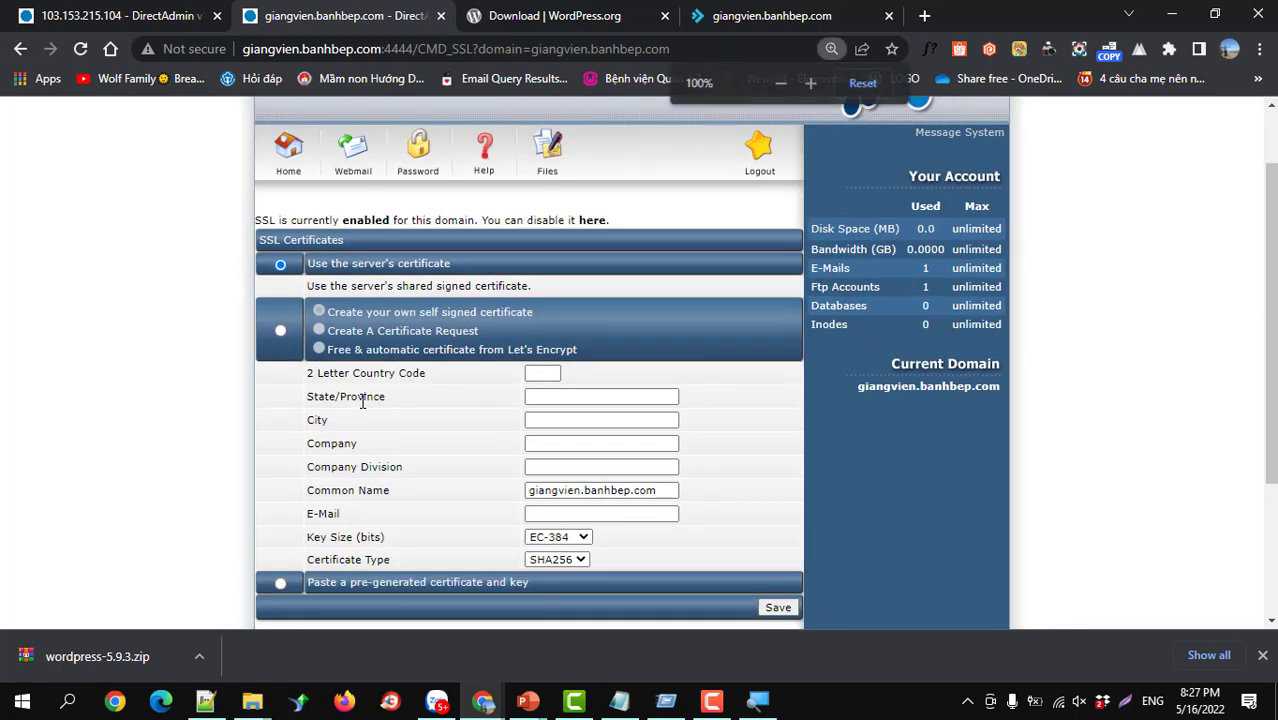
left_click(281, 331)
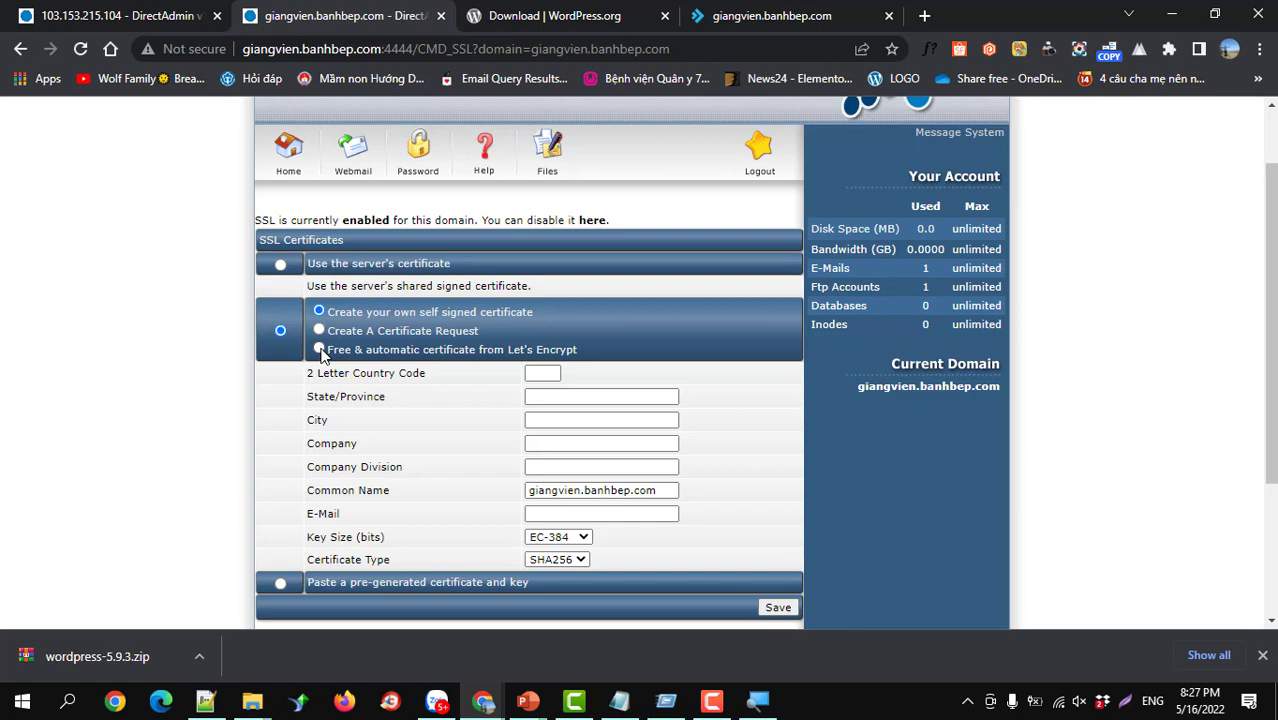
left_click(319, 350)
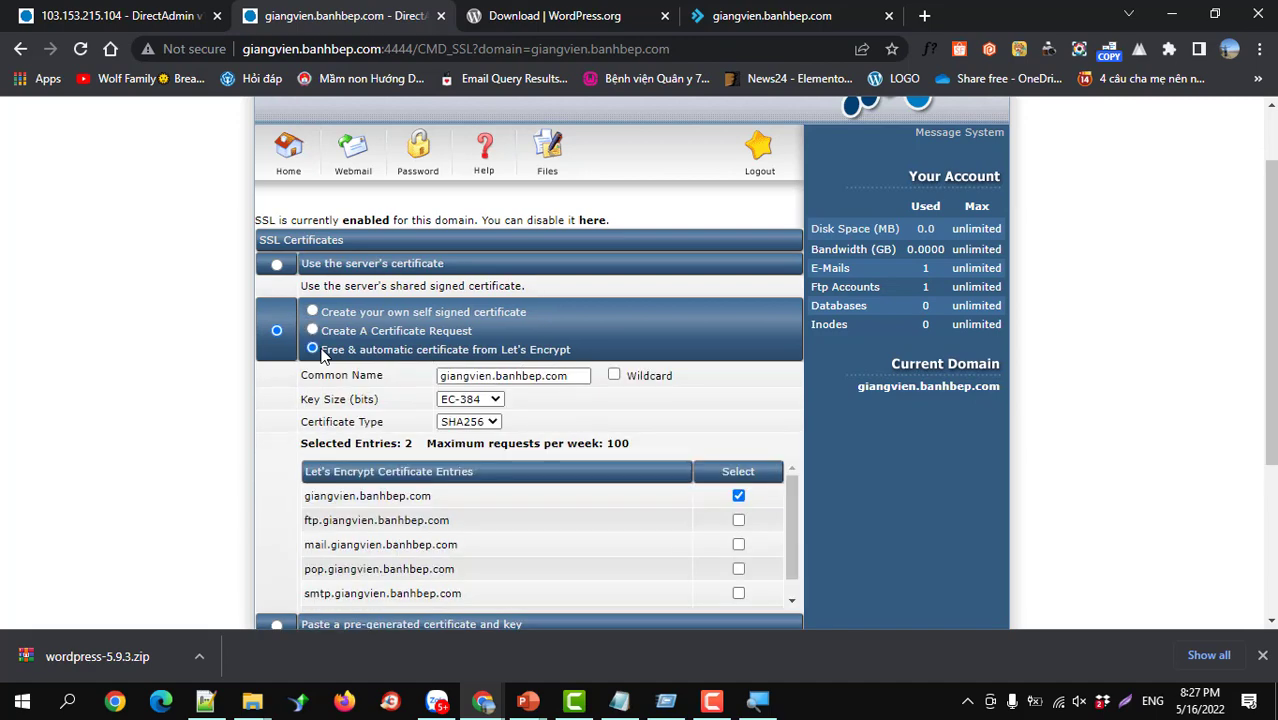
scroll(322, 371, "down", 1)
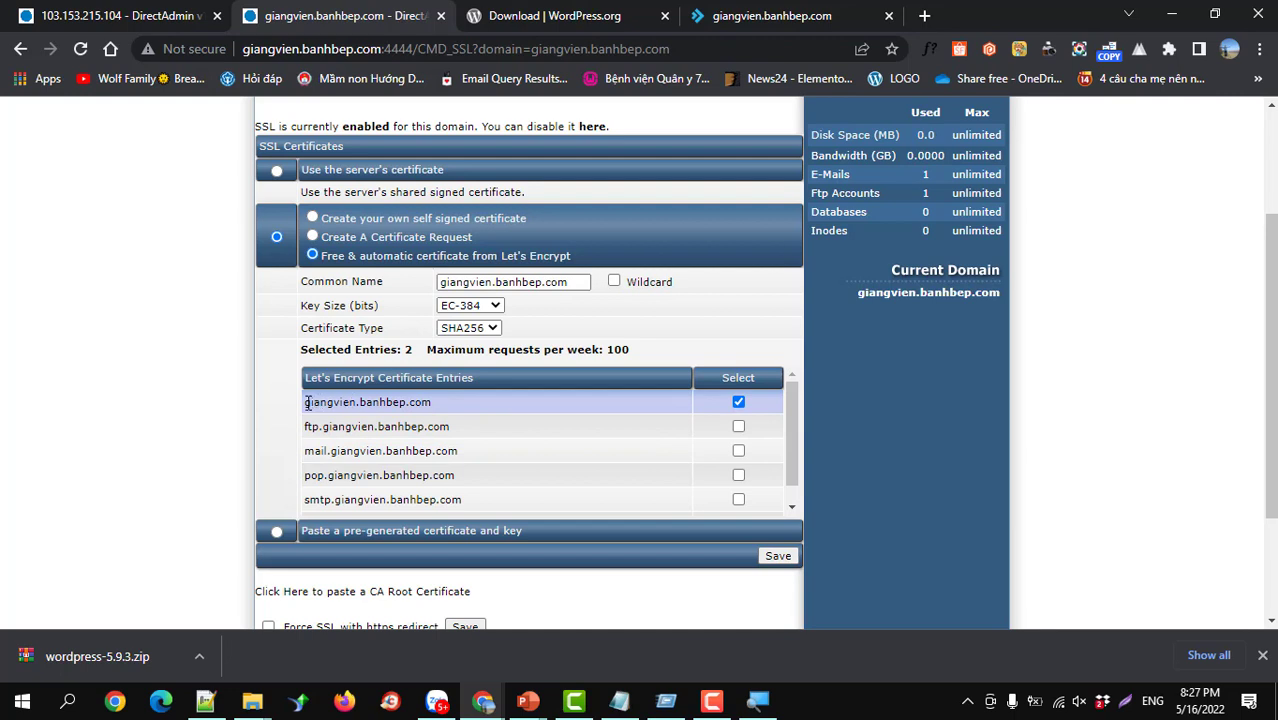
left_click_drag(304, 401, 739, 414)
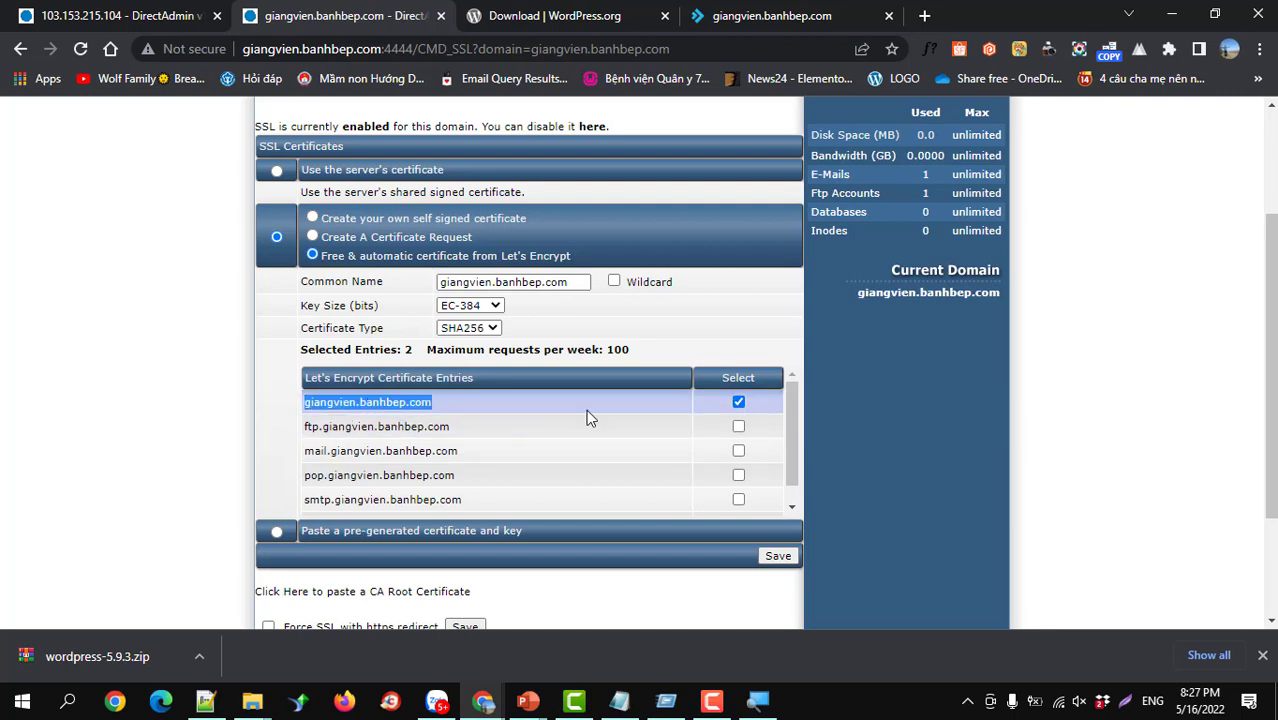
scroll(730, 500, "down", 1)
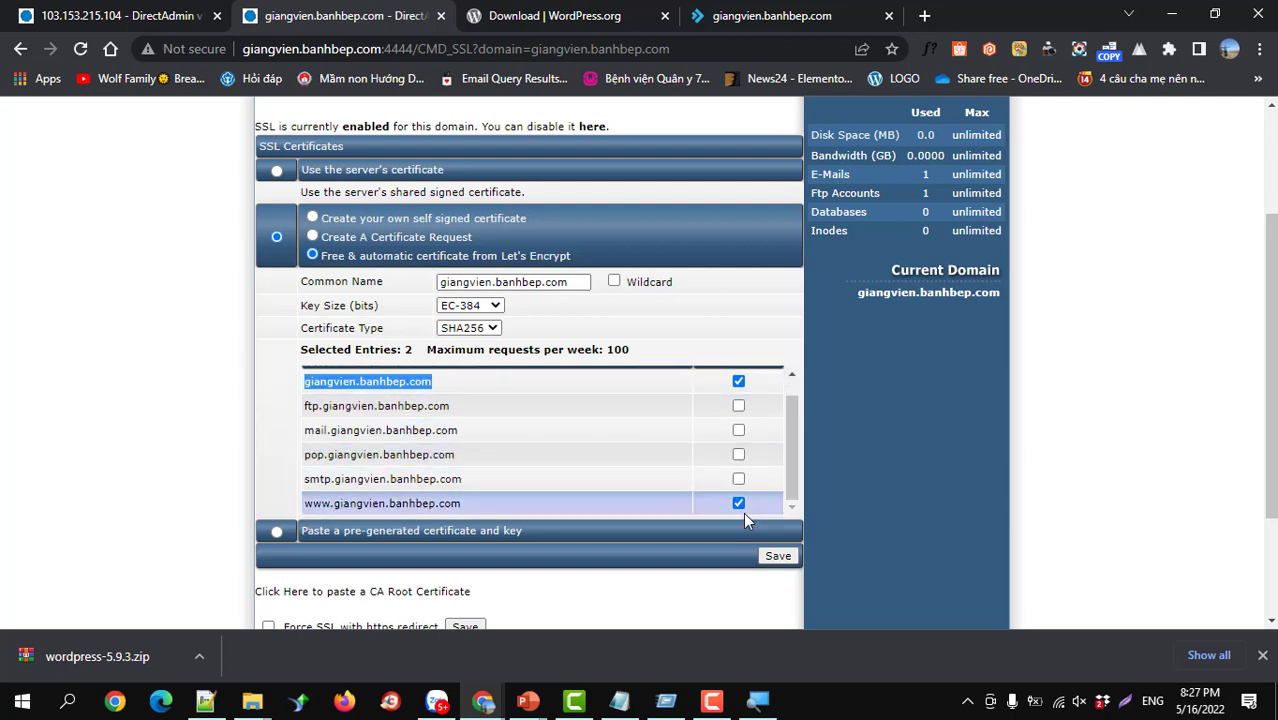
left_click(738, 504)
scroll(720, 510, "down", 1)
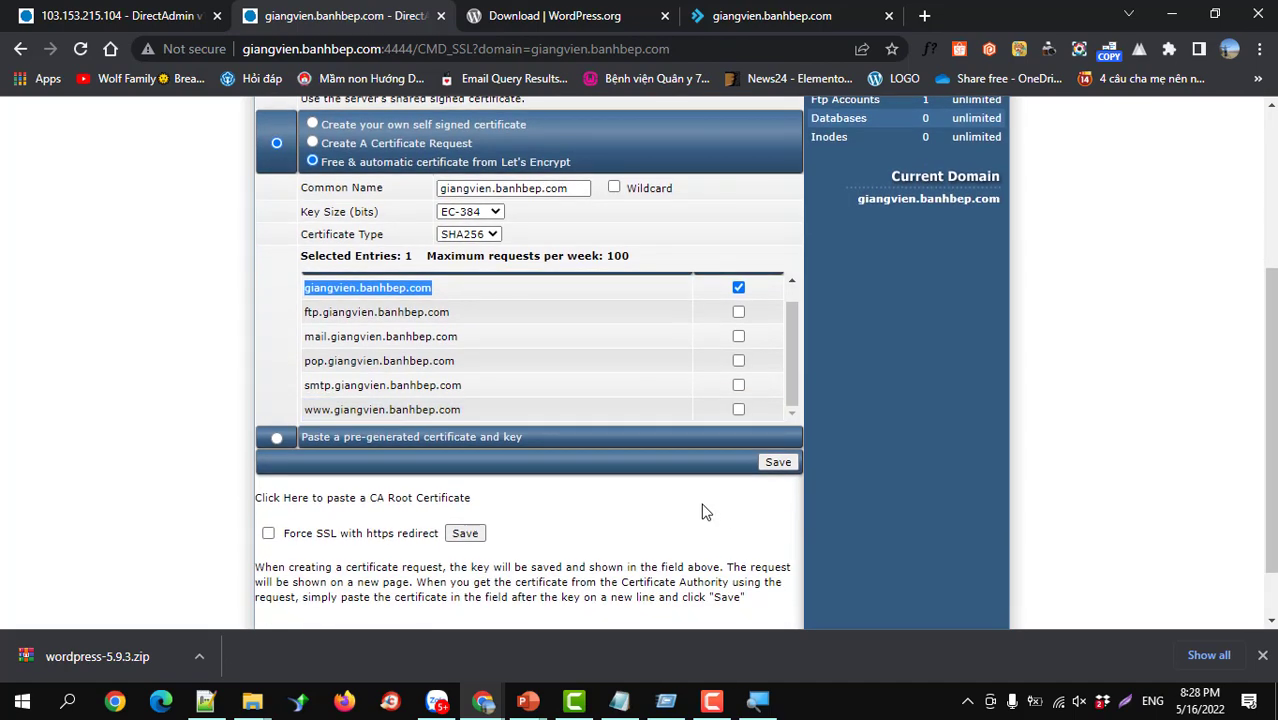
scroll(702, 505, "up", 1)
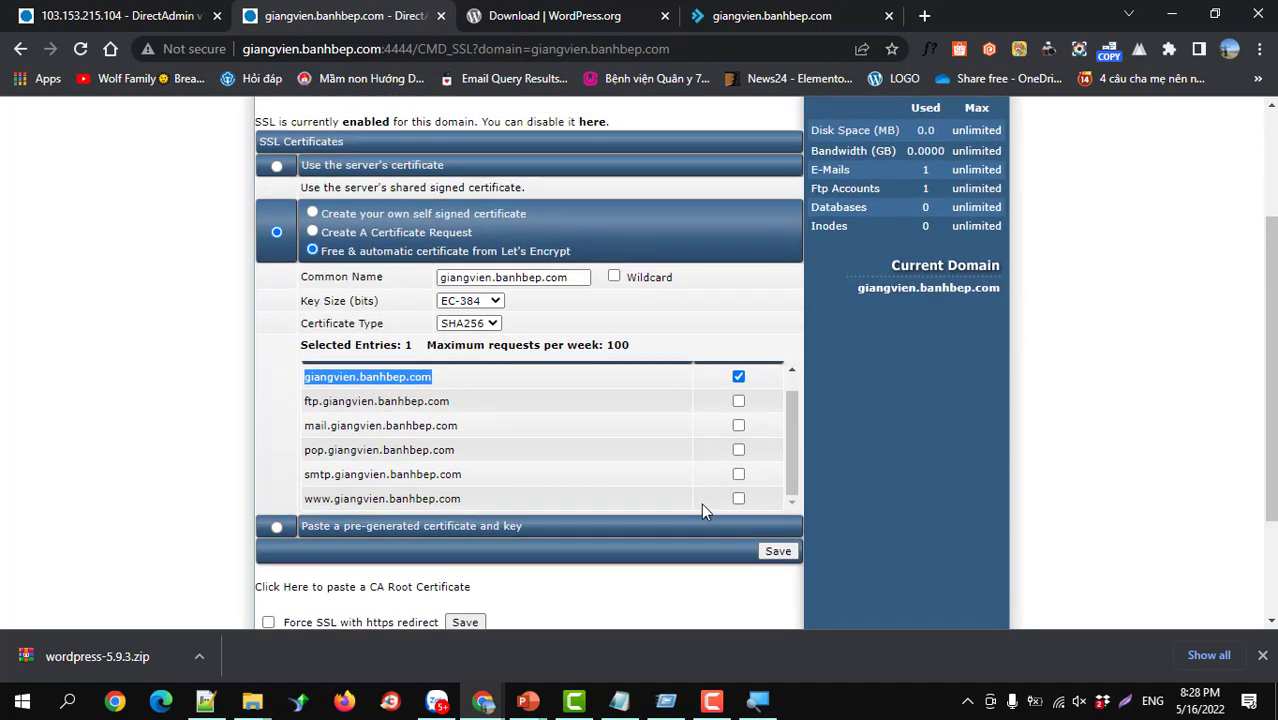
scroll(702, 505, "down", 1)
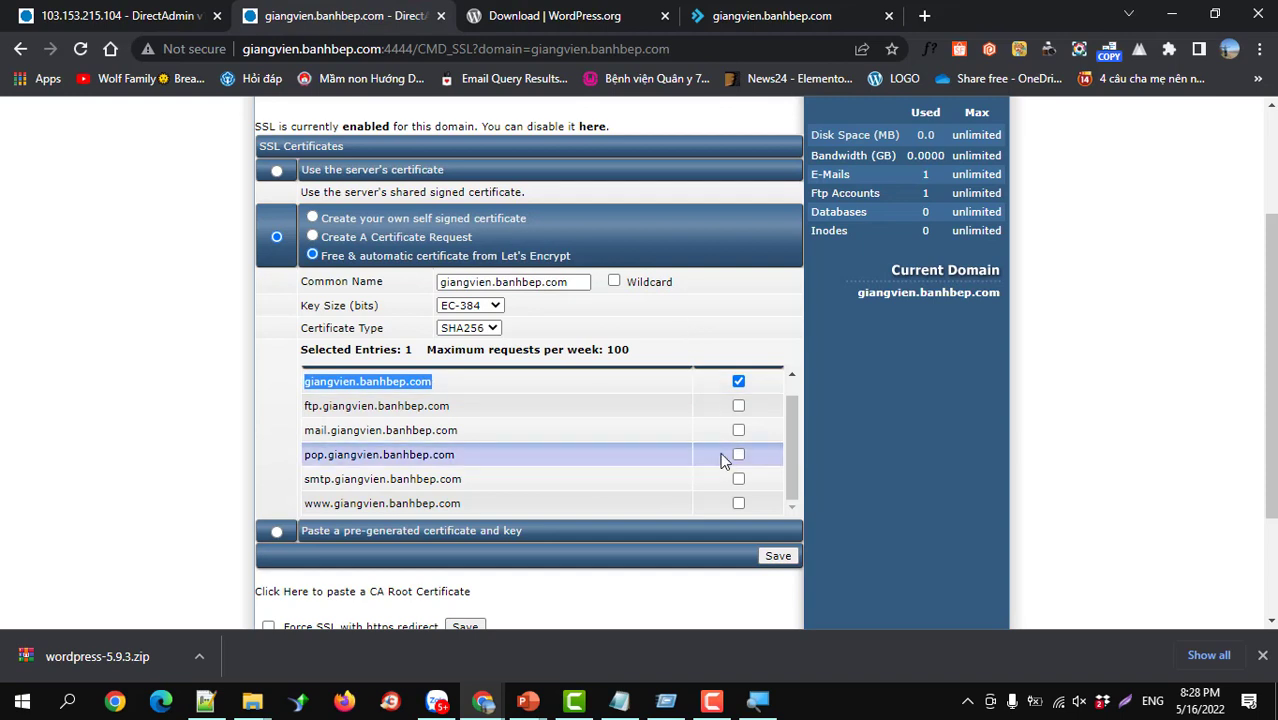
left_click(778, 557)
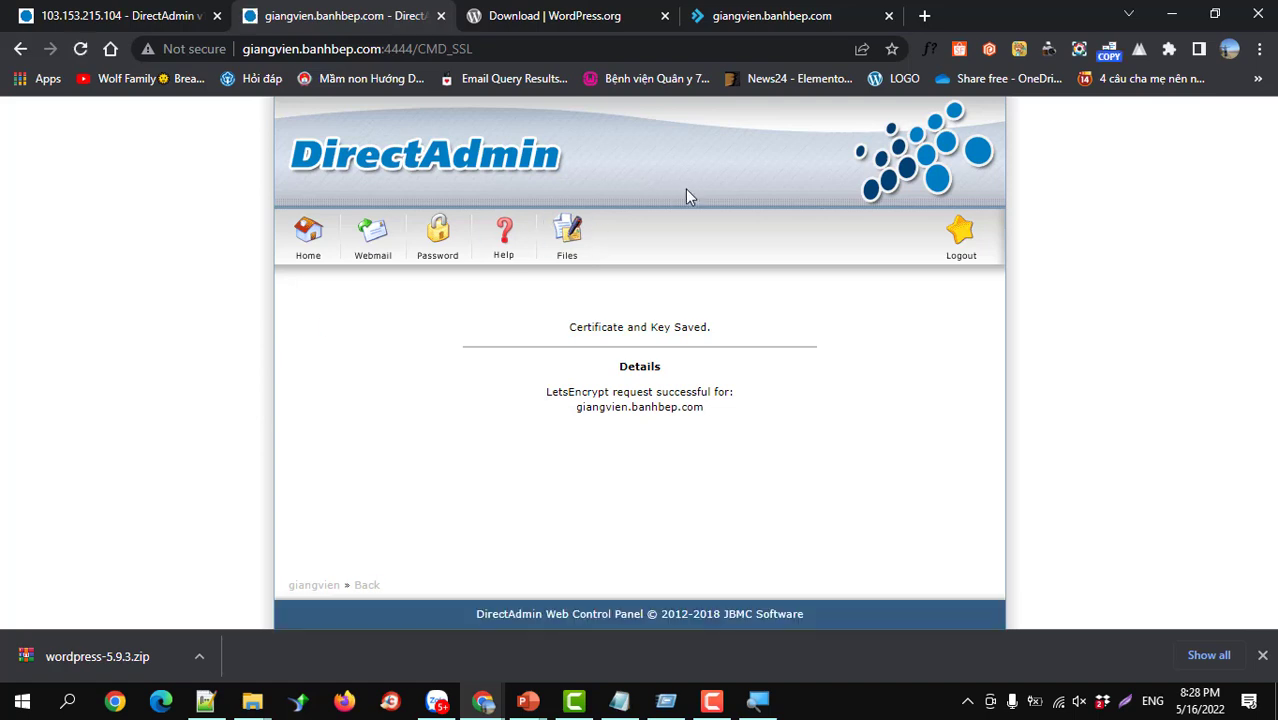
Step: View the connection security details of giangvien.banhbep.com and load zing.vn in a new tab for comparison
left_click(738, 16)
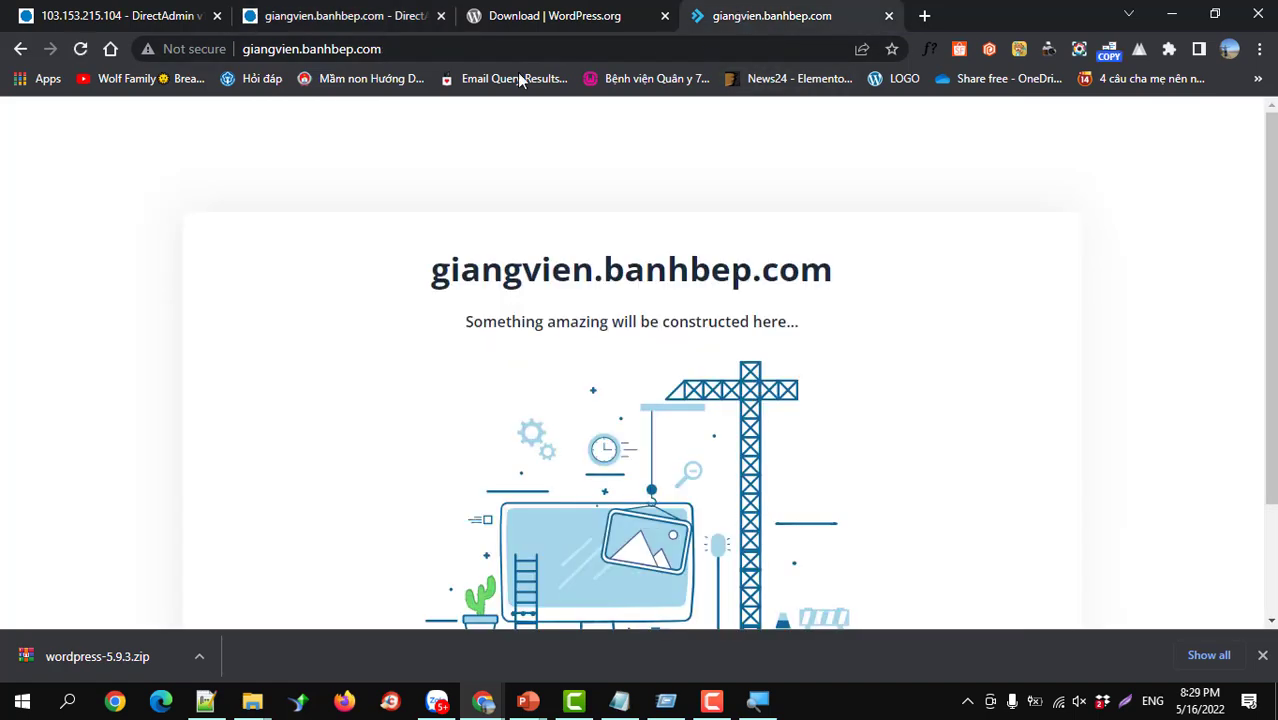
left_click(178, 52)
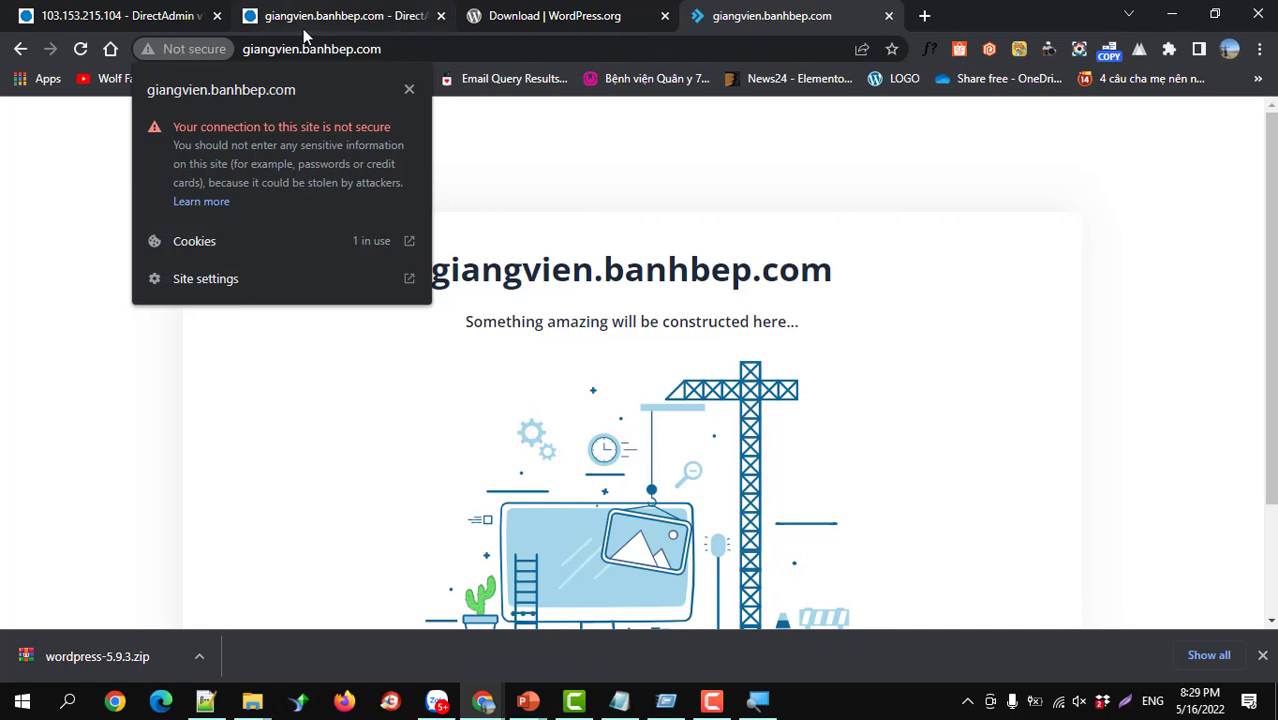
left_click(924, 15)
type("zin")
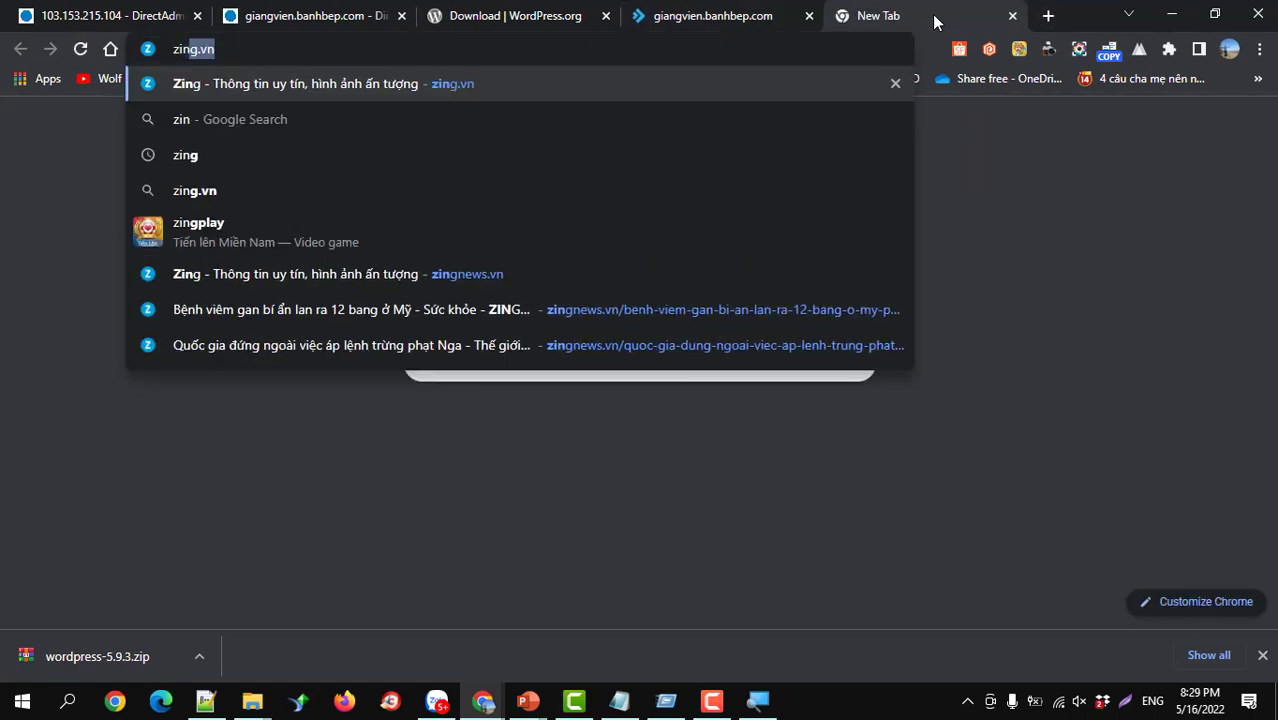
key("Return")
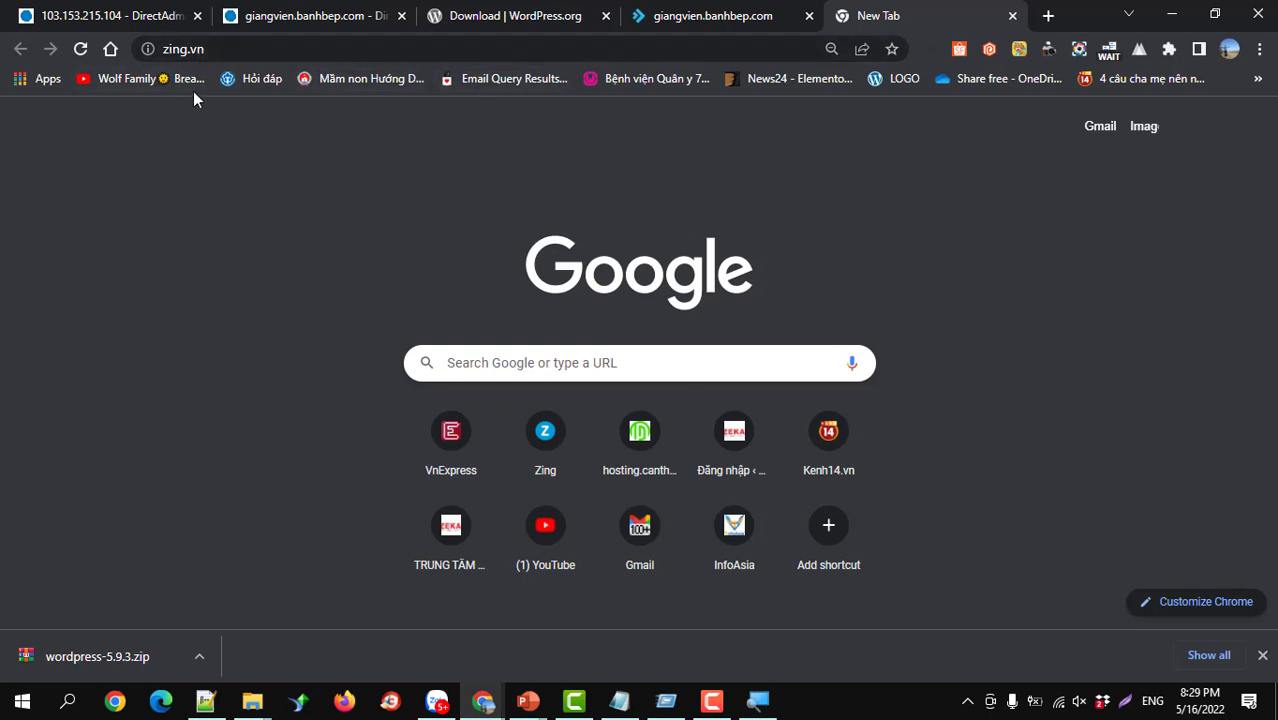
left_click(218, 49)
key("Escape")
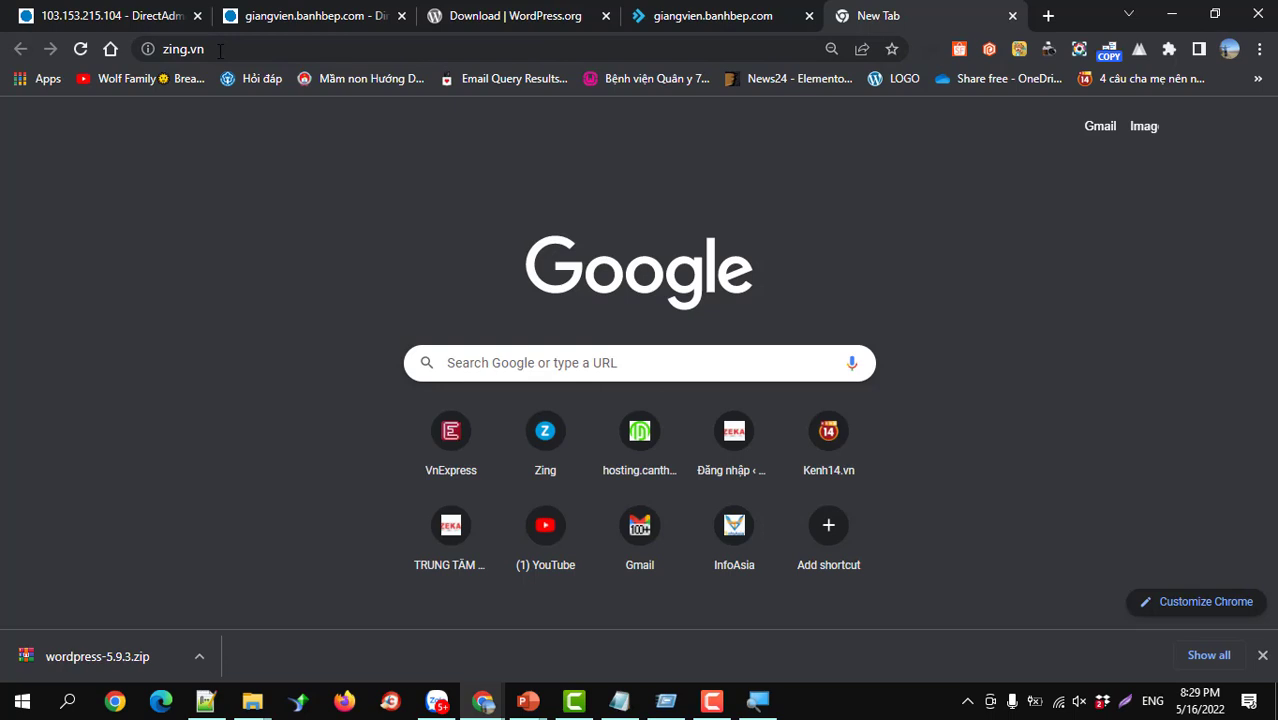
left_click(221, 49)
left_click(221, 49)
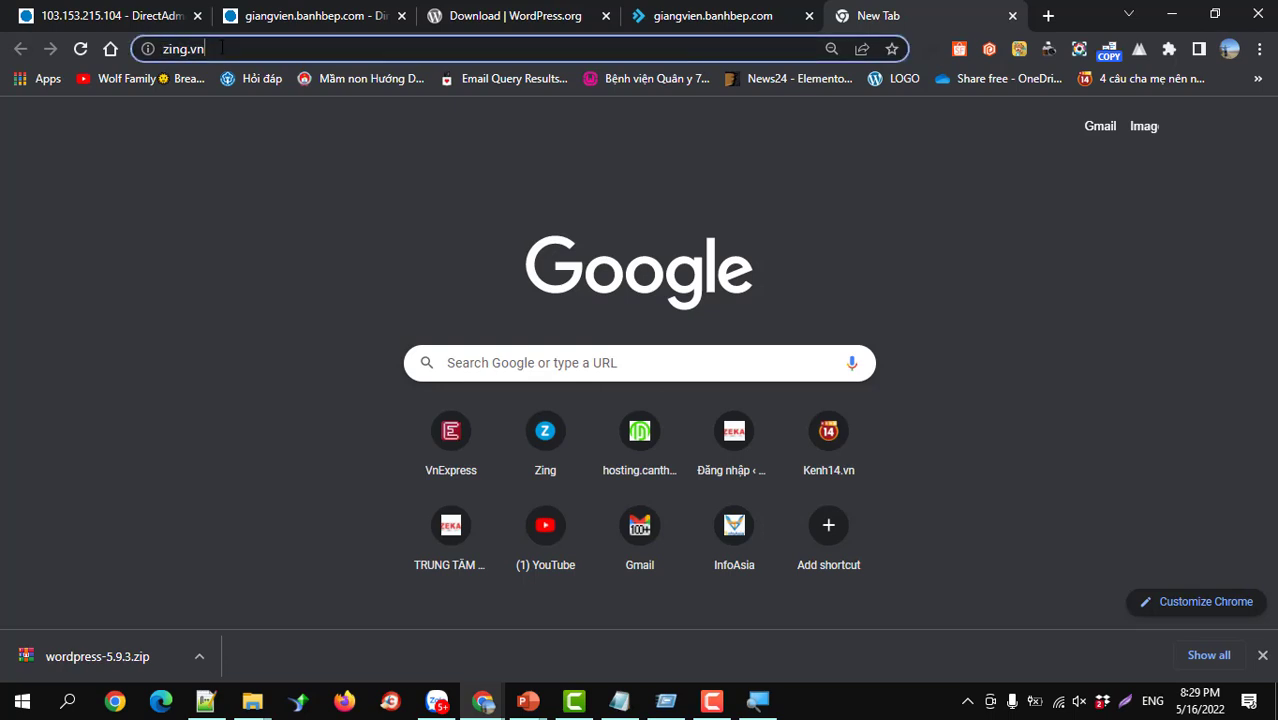
key("Return")
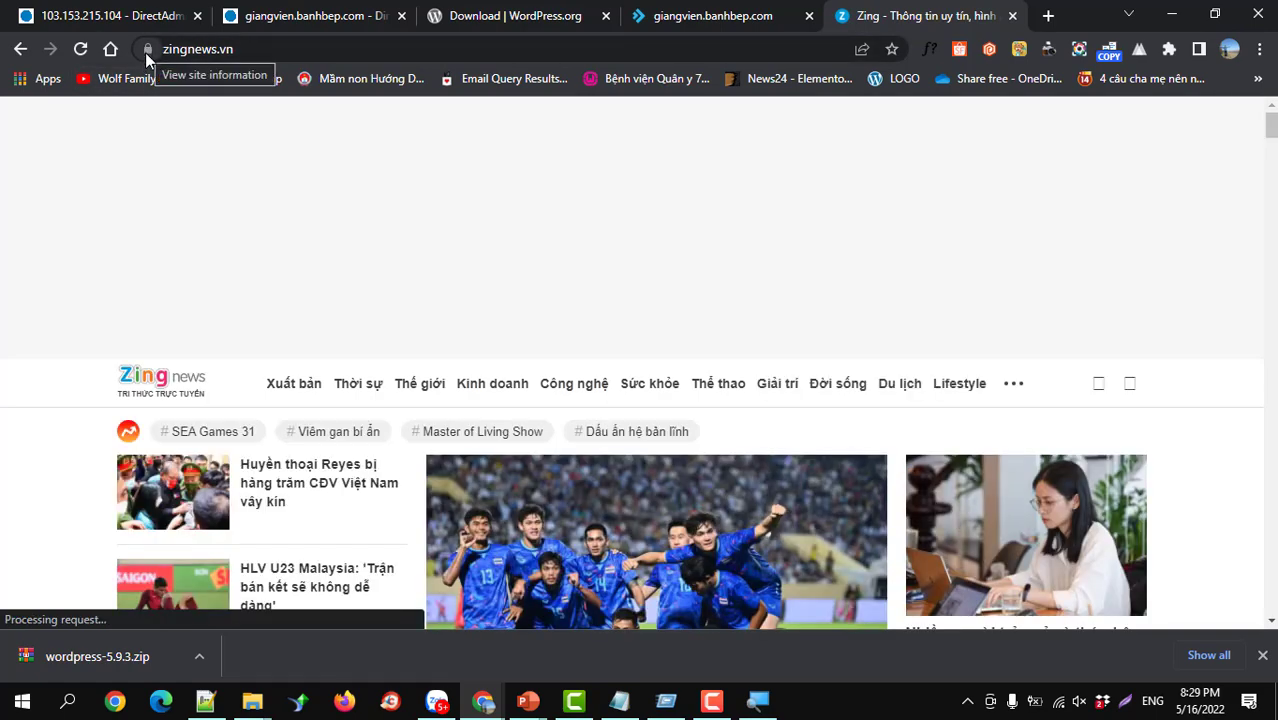
Step: Check the giangvien.banhbep.com site tab, then return to DirectAdmin and read the outcome of the Let's Encrypt certificate request
left_click(690, 17)
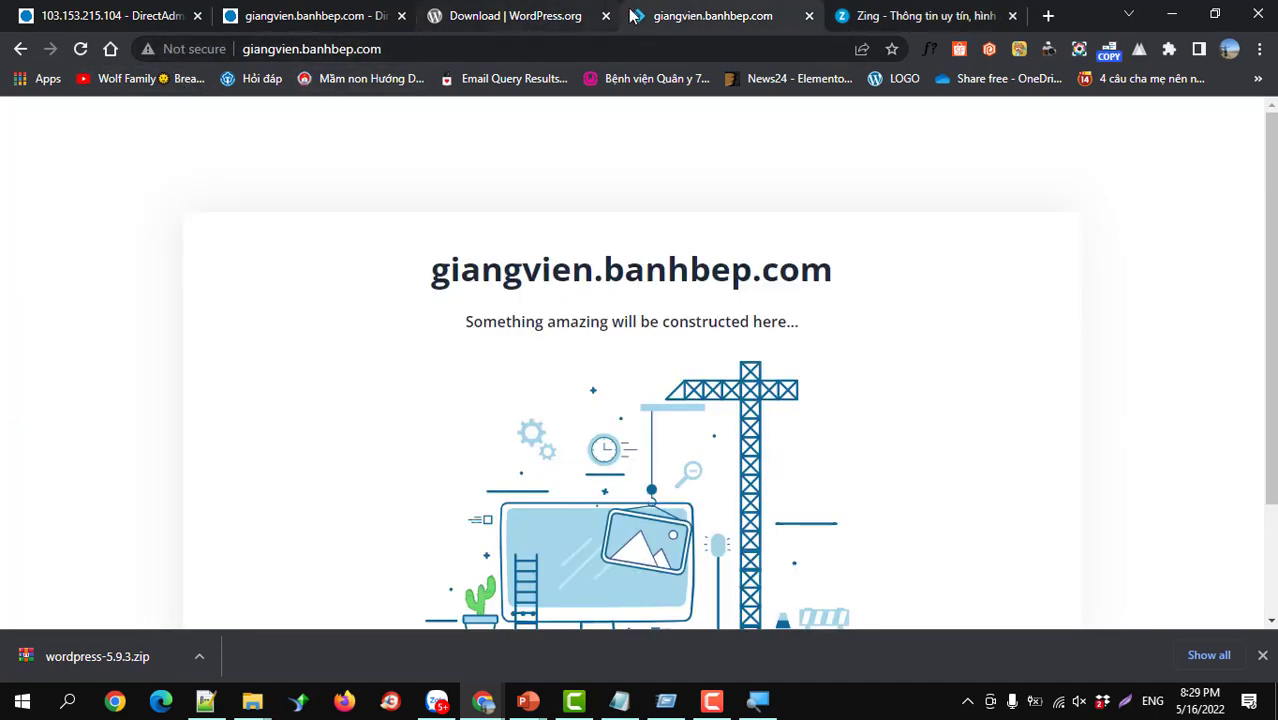
left_click(350, 16)
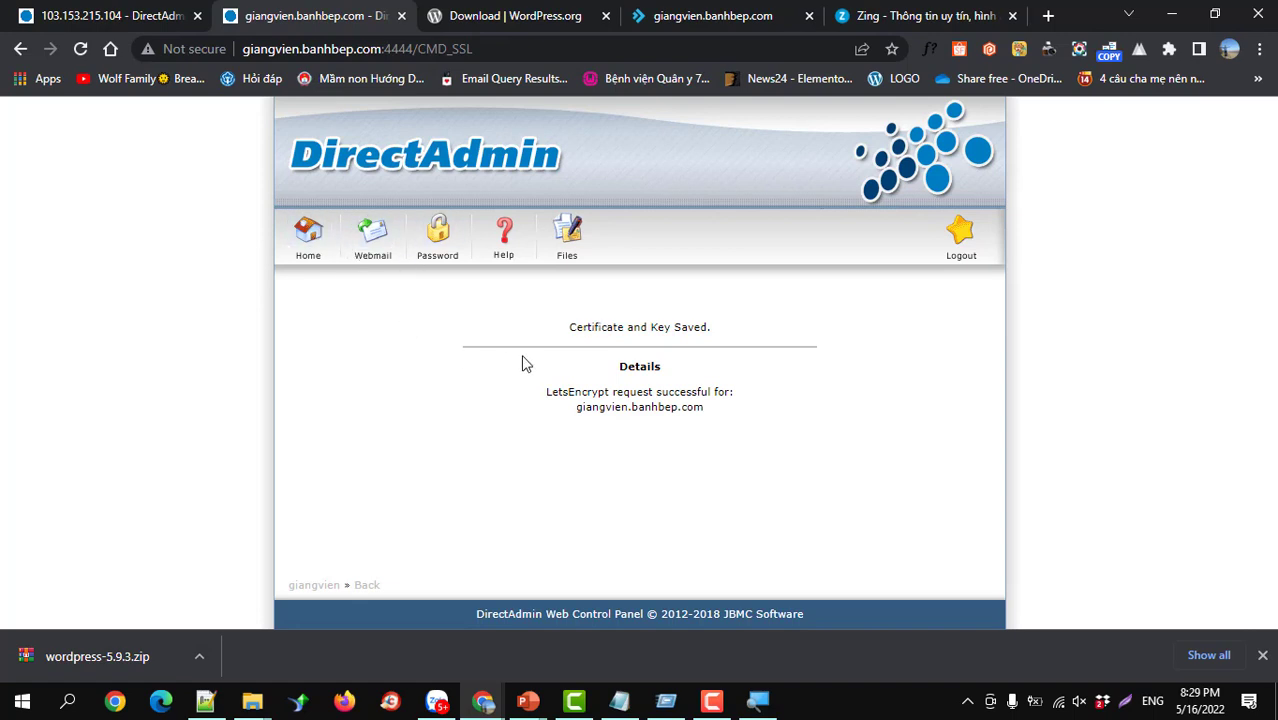
left_click_drag(572, 329, 711, 329)
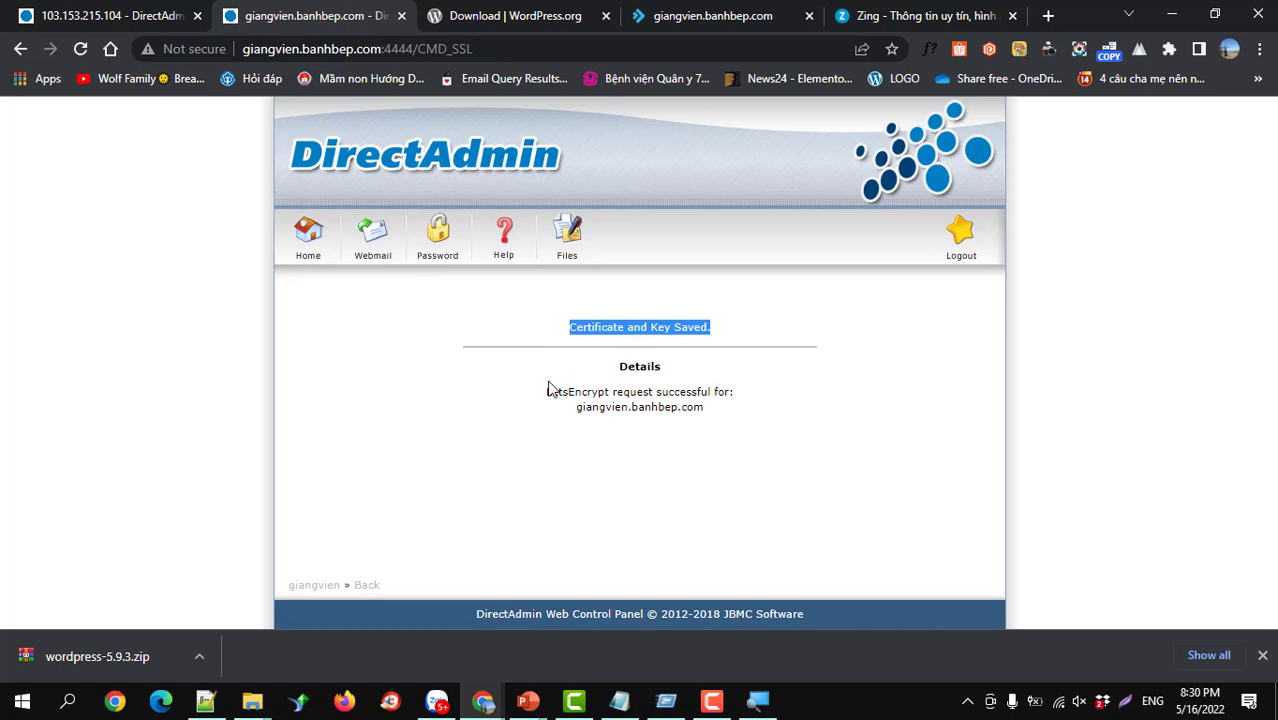
Step: Go back to the domain's SSL Certificates page, enable Force SSL with https redirect, and save the setting
left_click(19, 50)
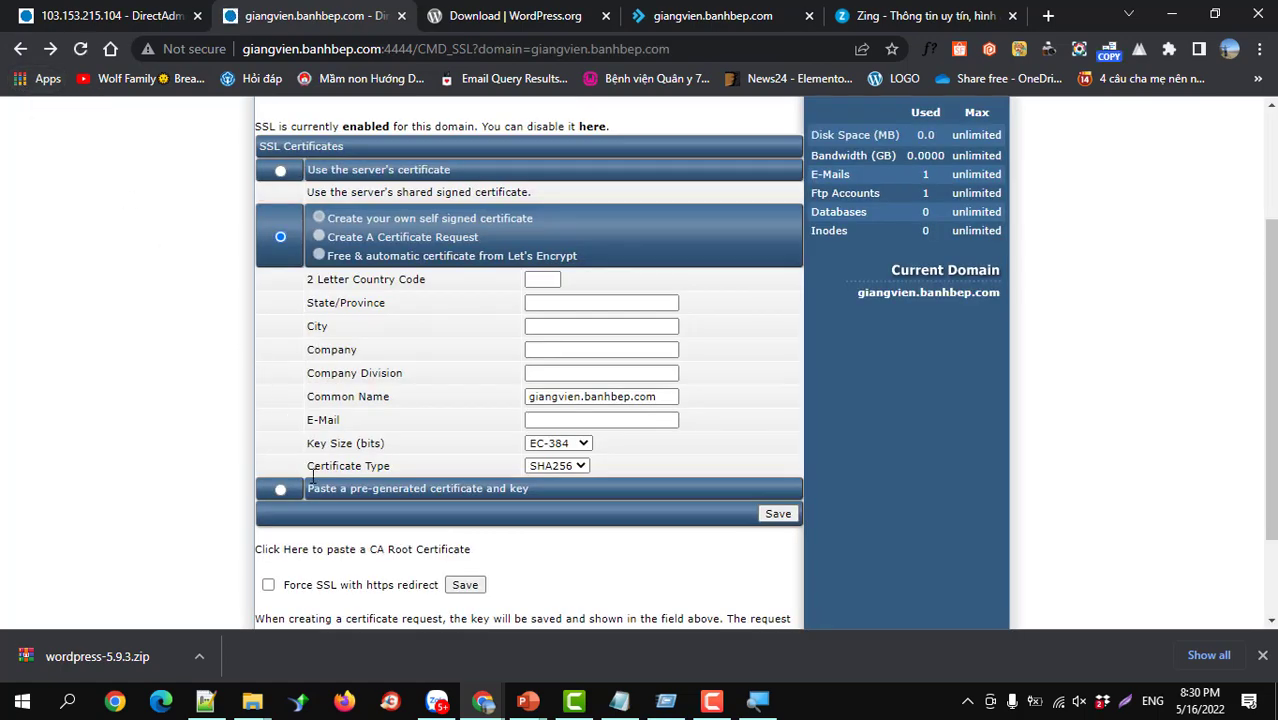
scroll(308, 483, "down", 1)
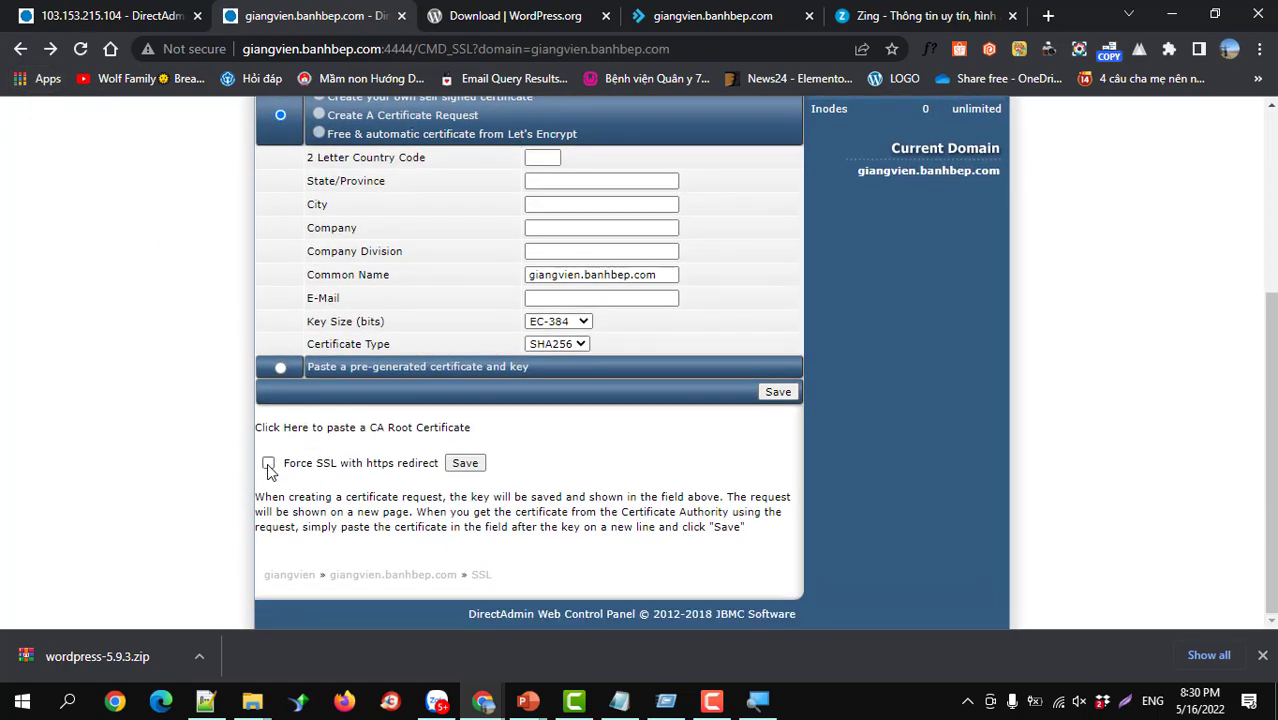
left_click(268, 465)
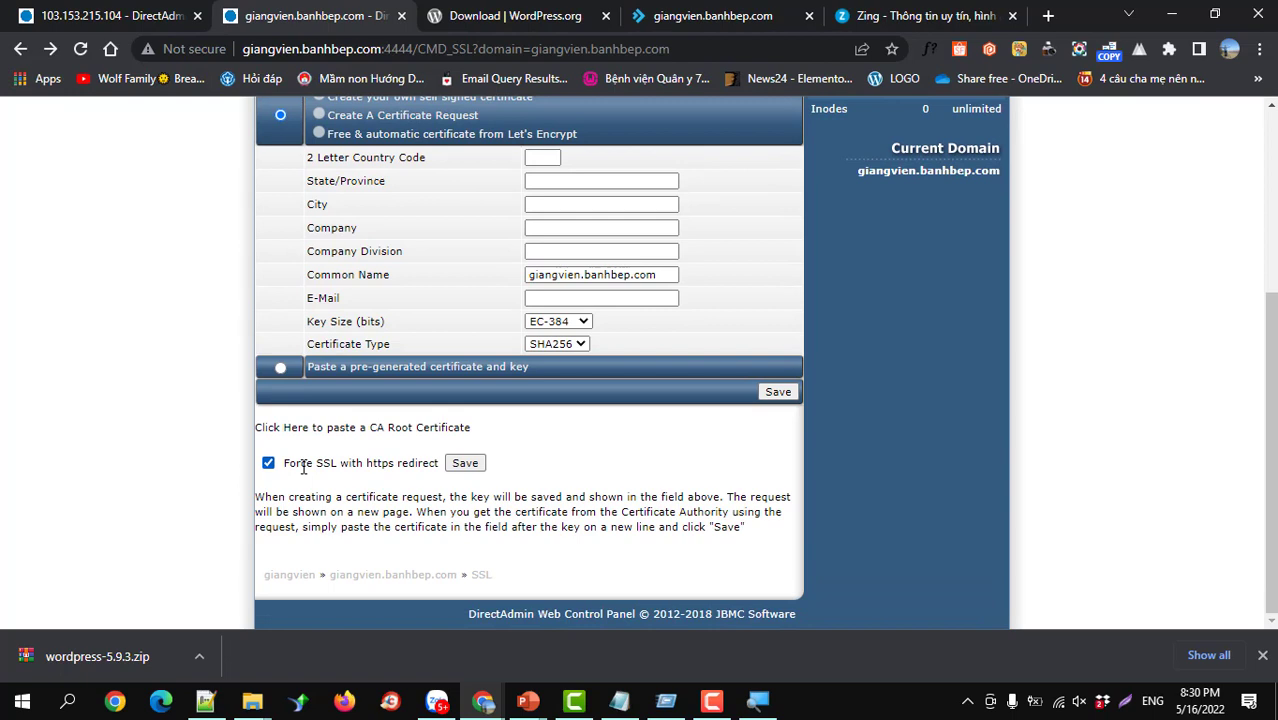
left_click(470, 466)
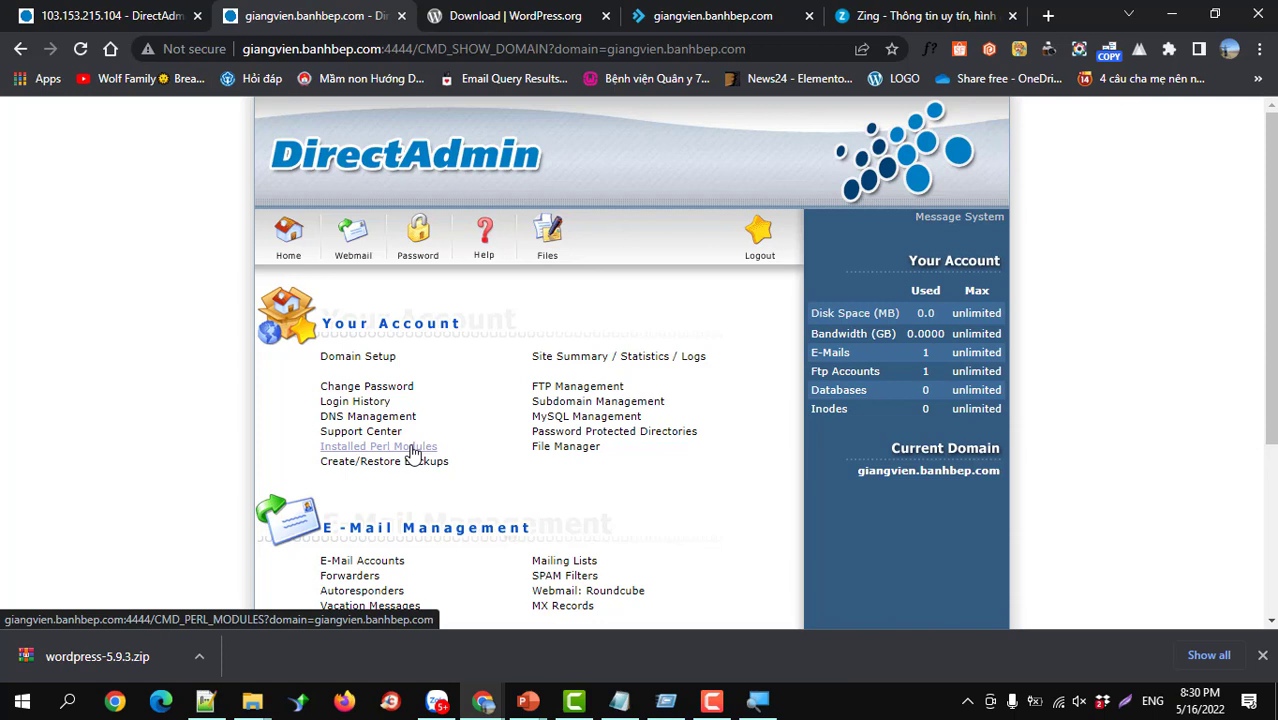
Step: Open giangvien.banhbep.com in Domain Setup and review its Secure SSL, private_html and https redirect settings
left_click(355, 358)
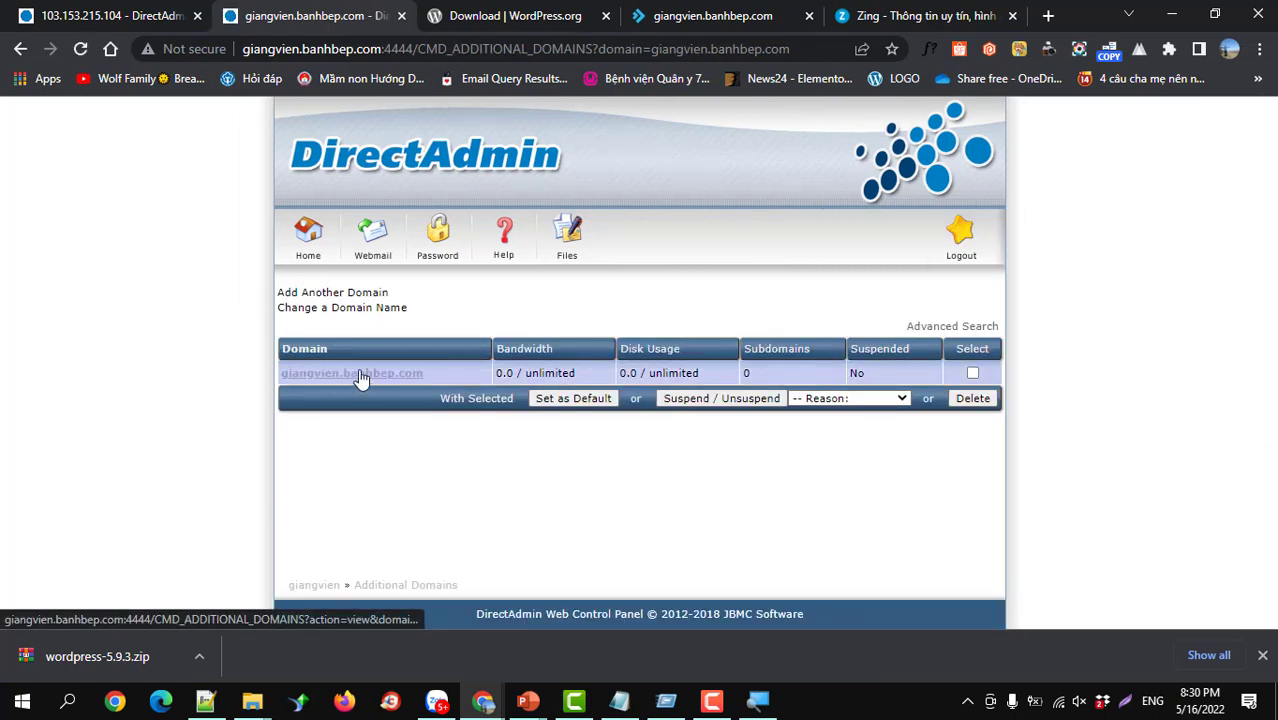
left_click(361, 377)
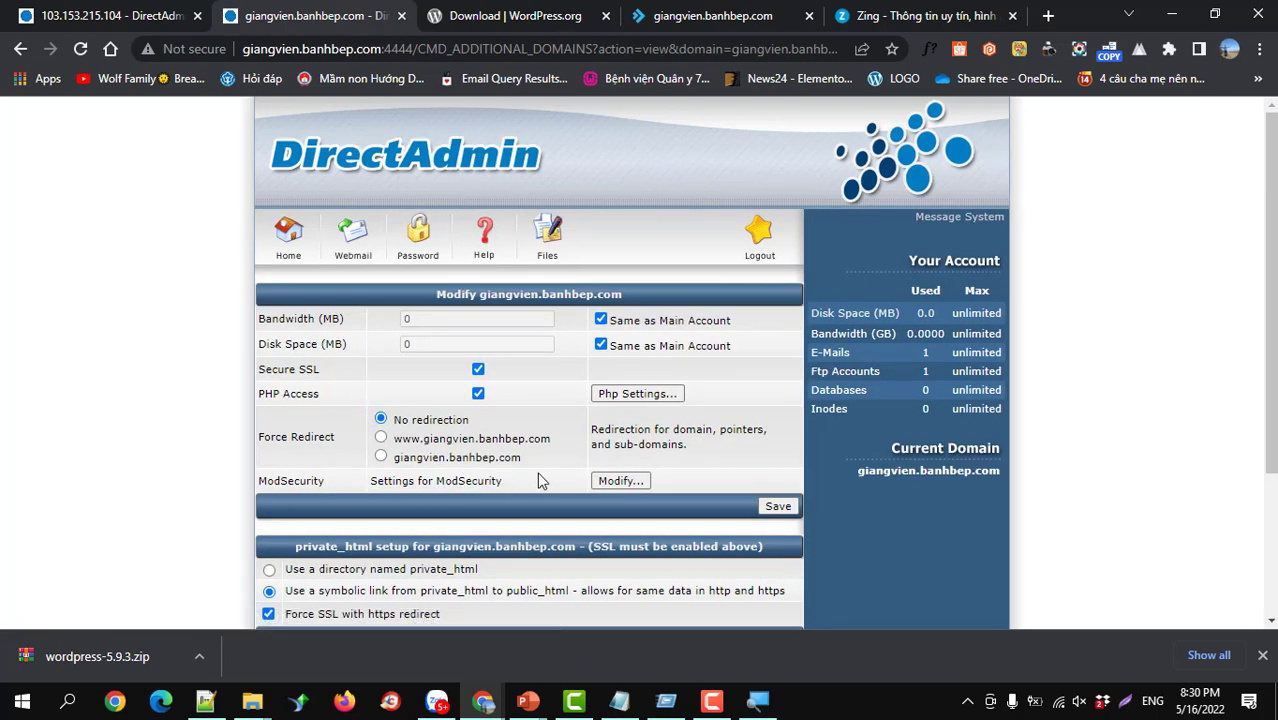
scroll(540, 481, "down", 2)
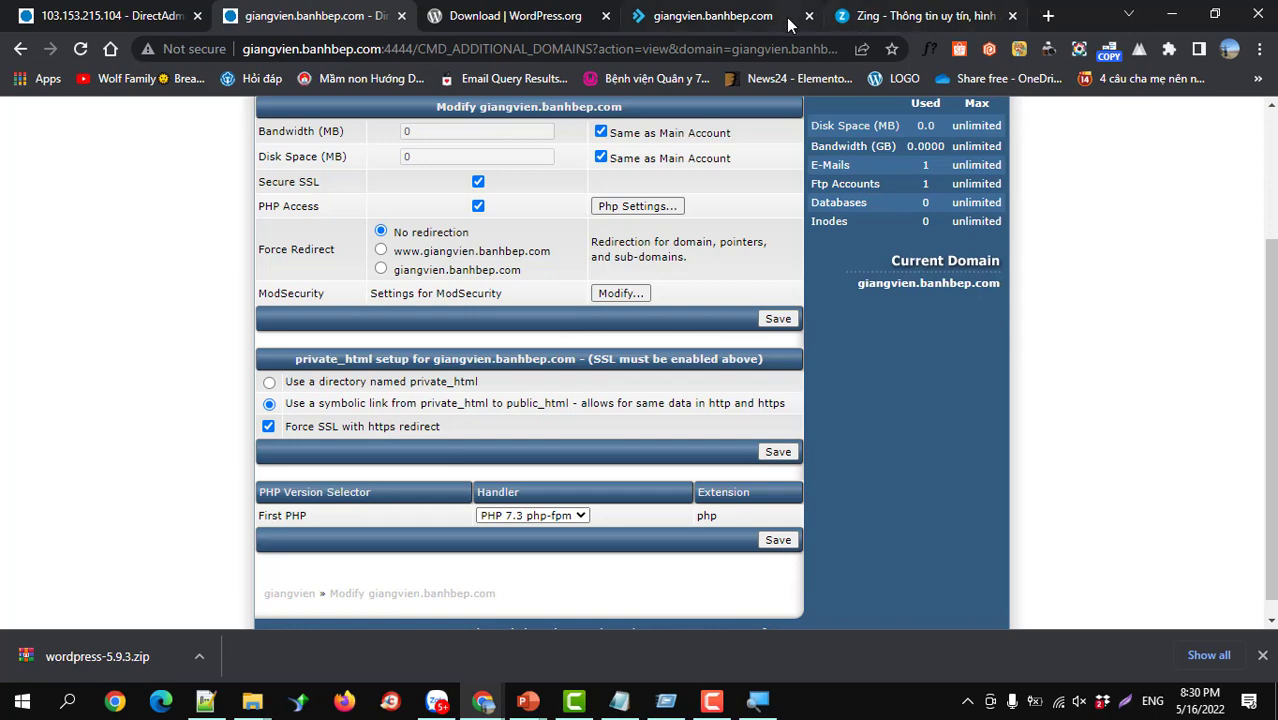
Step: Load giangvien.banhbep.com in a new browser tab to check its connection security
left_click(1047, 16)
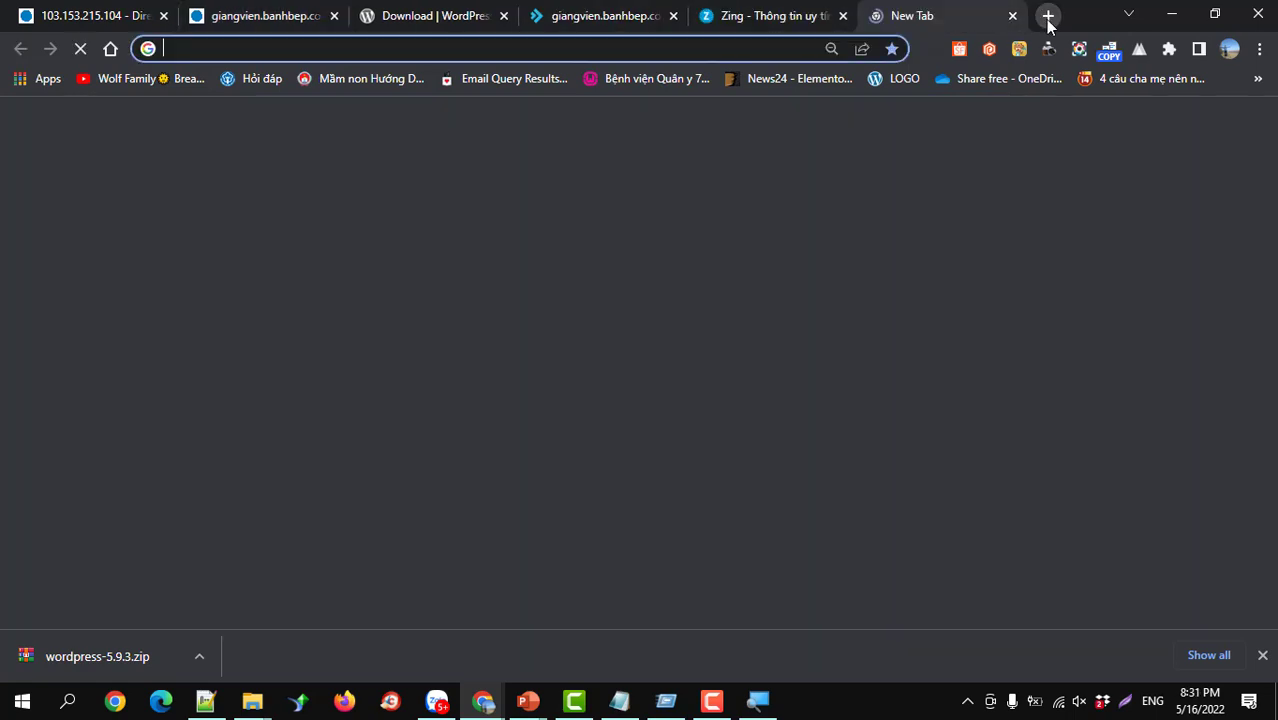
type("giao")
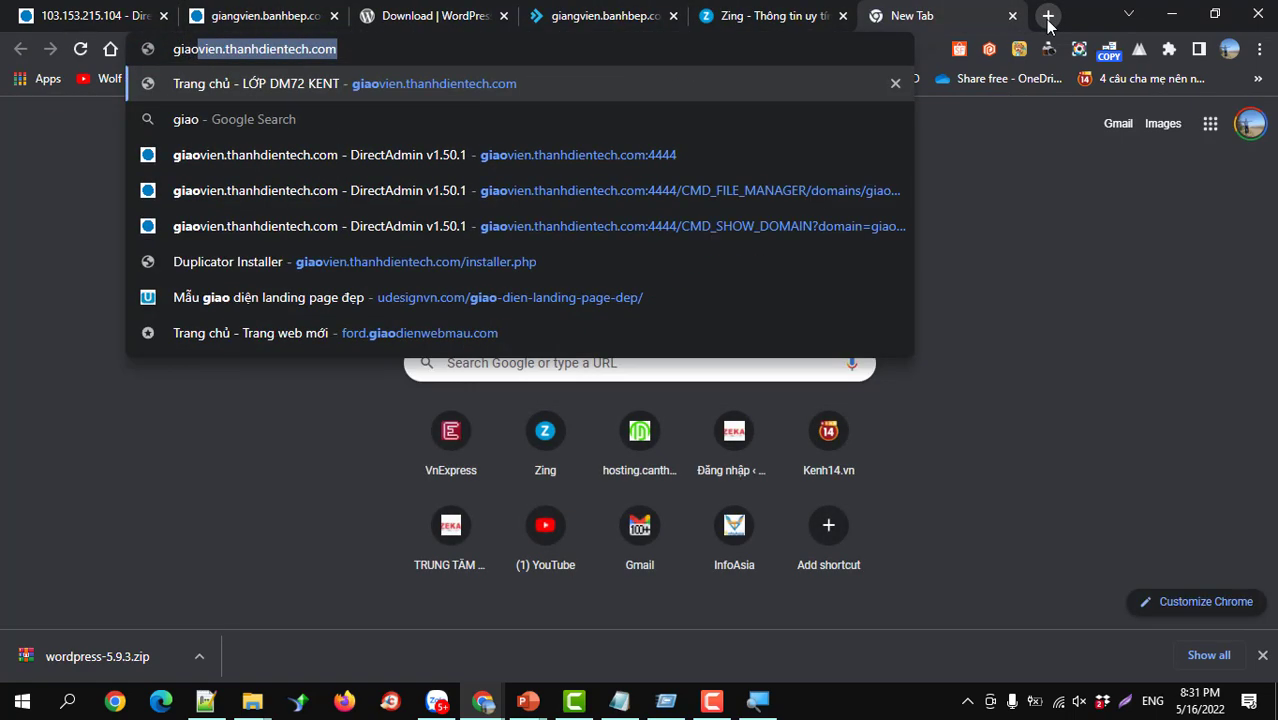
key("BackSpace")
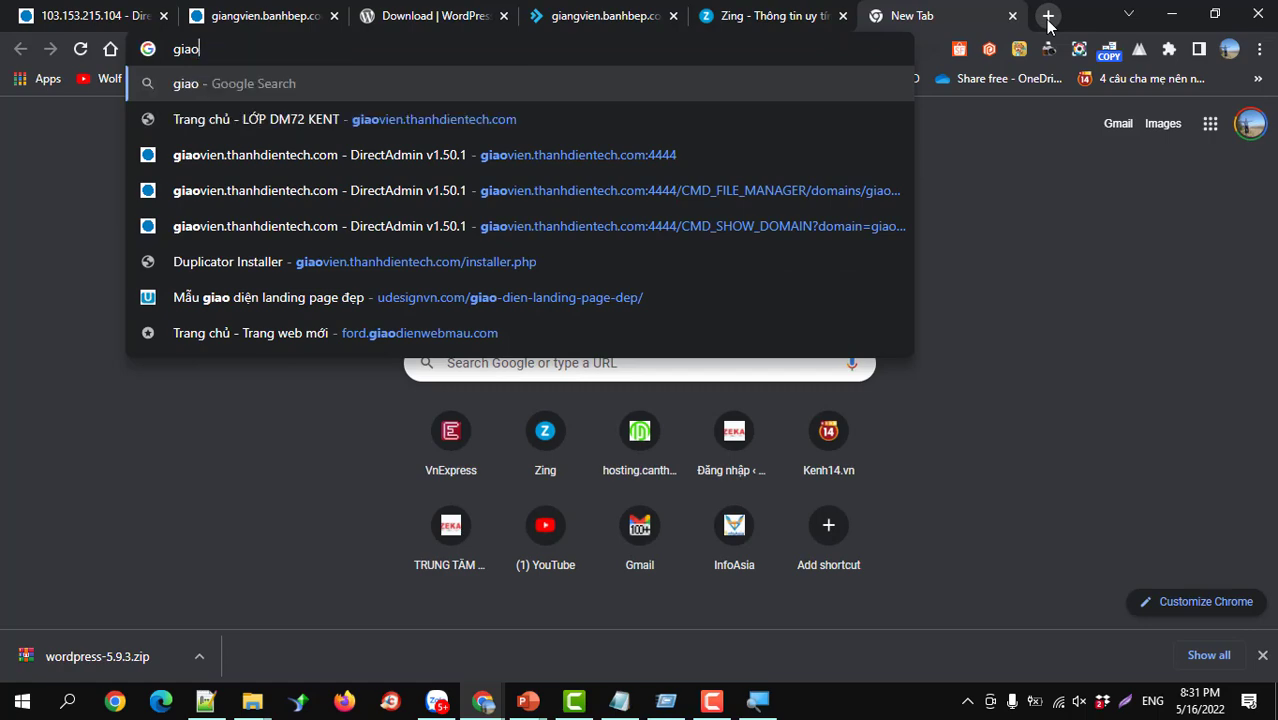
key("BackSpace")
type("y")
key("BackSpace")
type("vang")
key("BackSpace")
key("BackSpace")
key("BackSpace")
key("BackSpace")
type("ng")
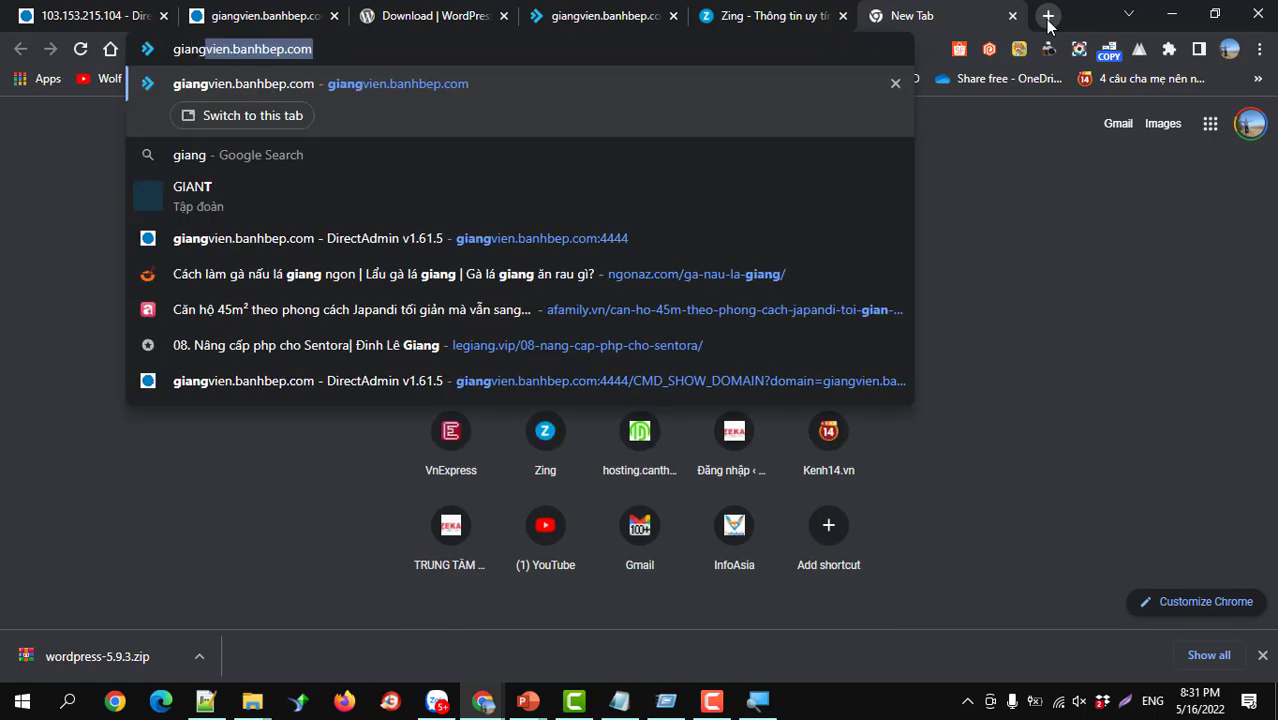
key("Return")
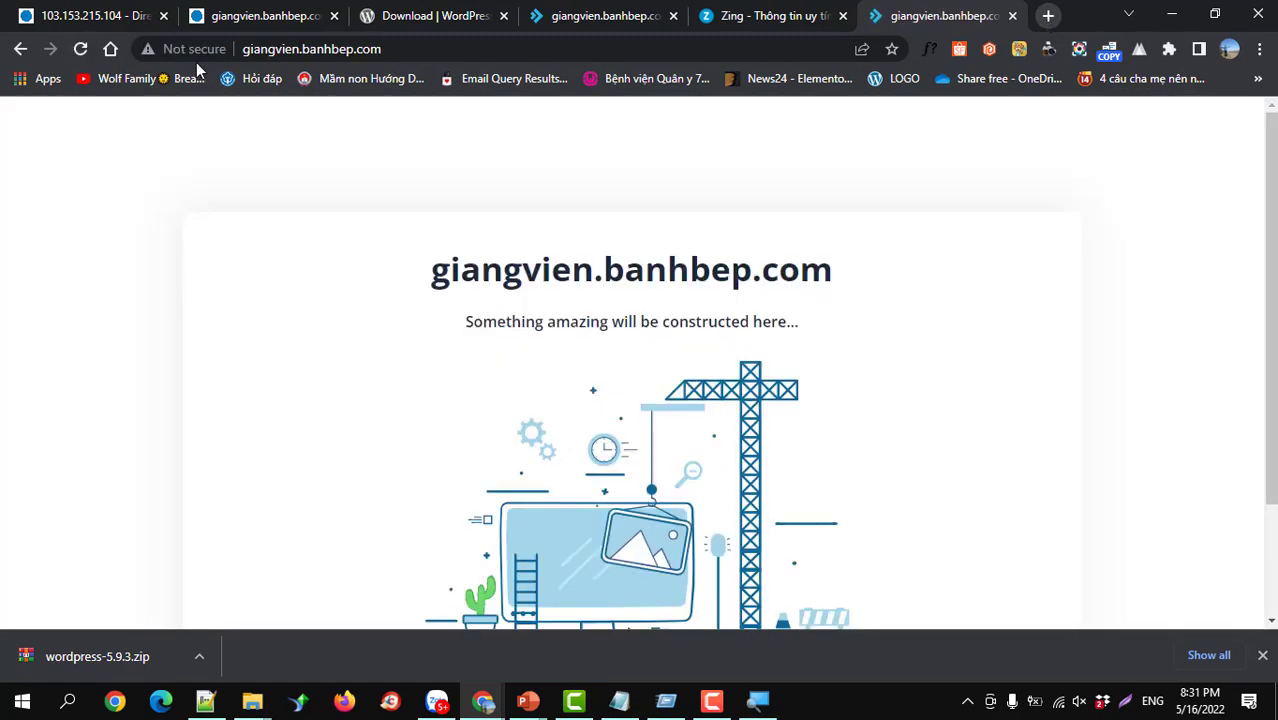
left_click(250, 56)
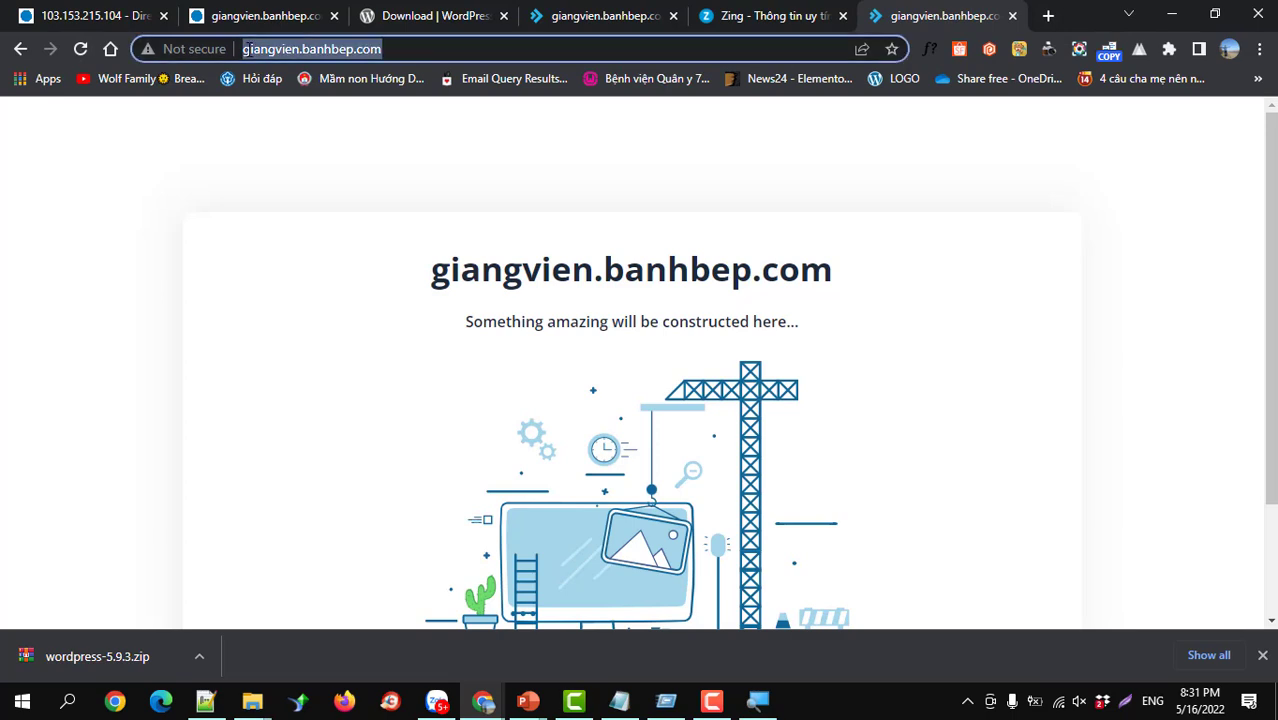
left_click(250, 57)
key("Home")
type("http")
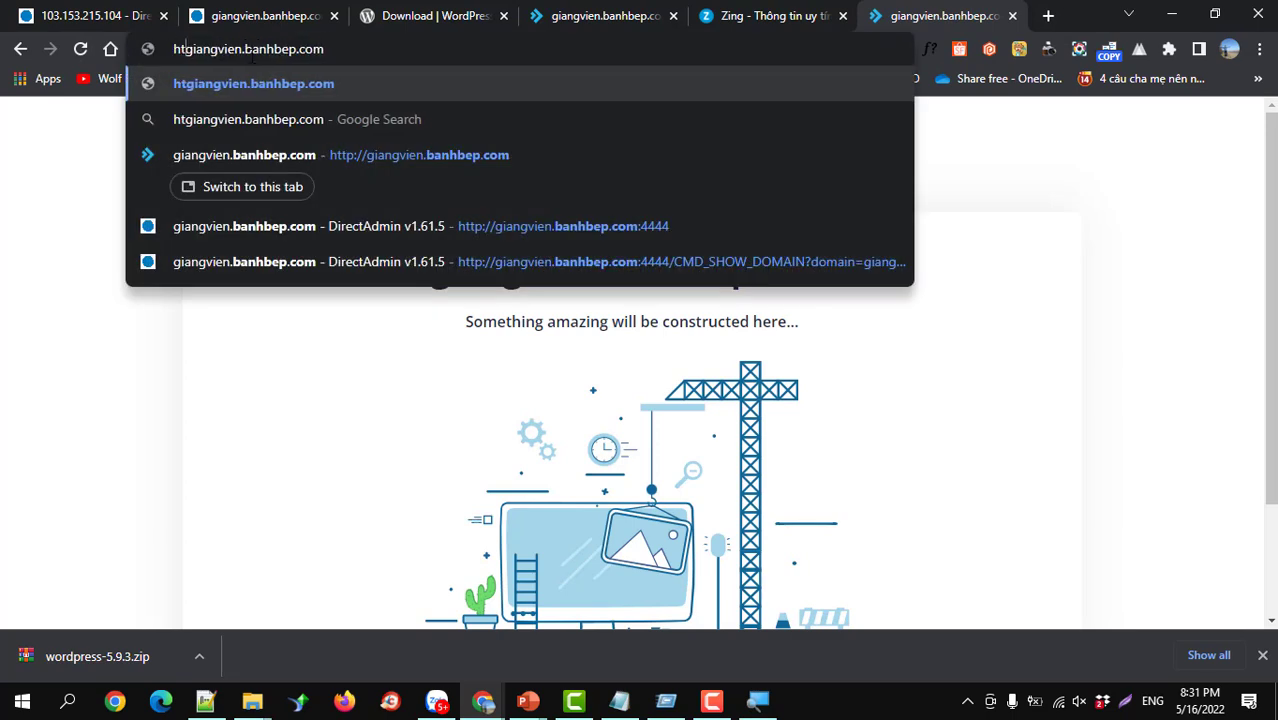
type("://")
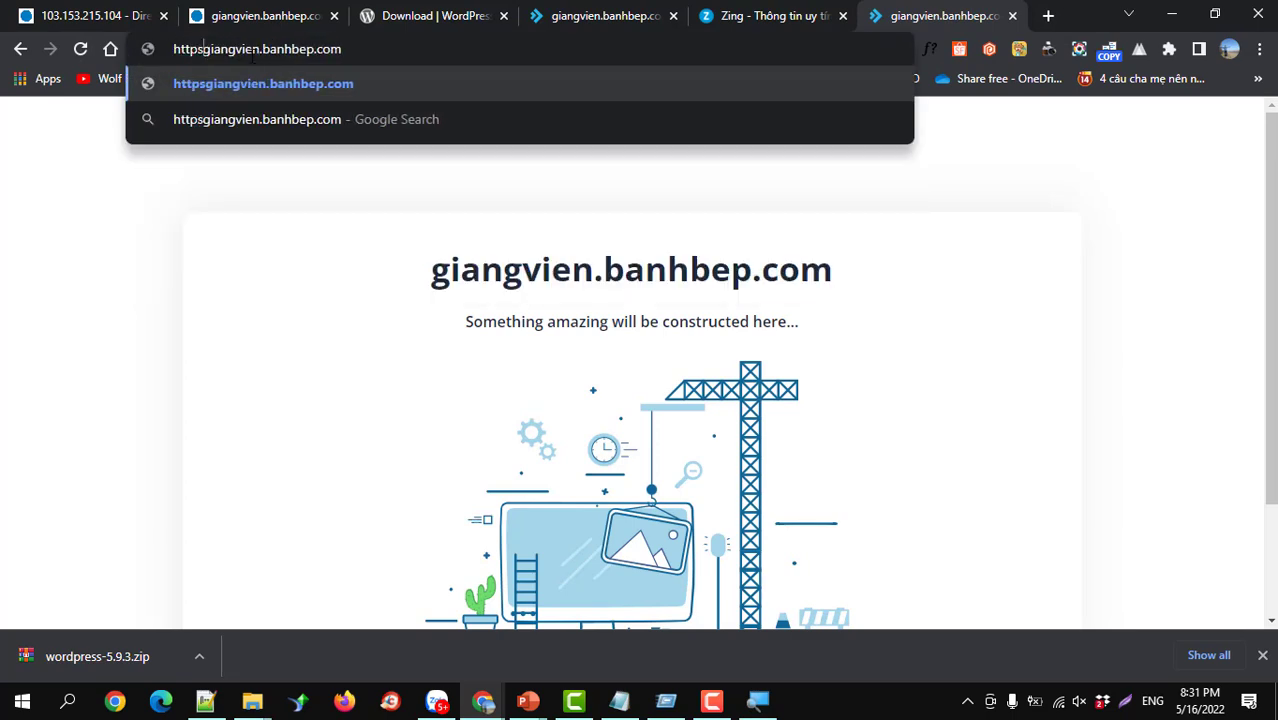
key("Left")
key("Left")
key("Left")
type("s")
key("Return")
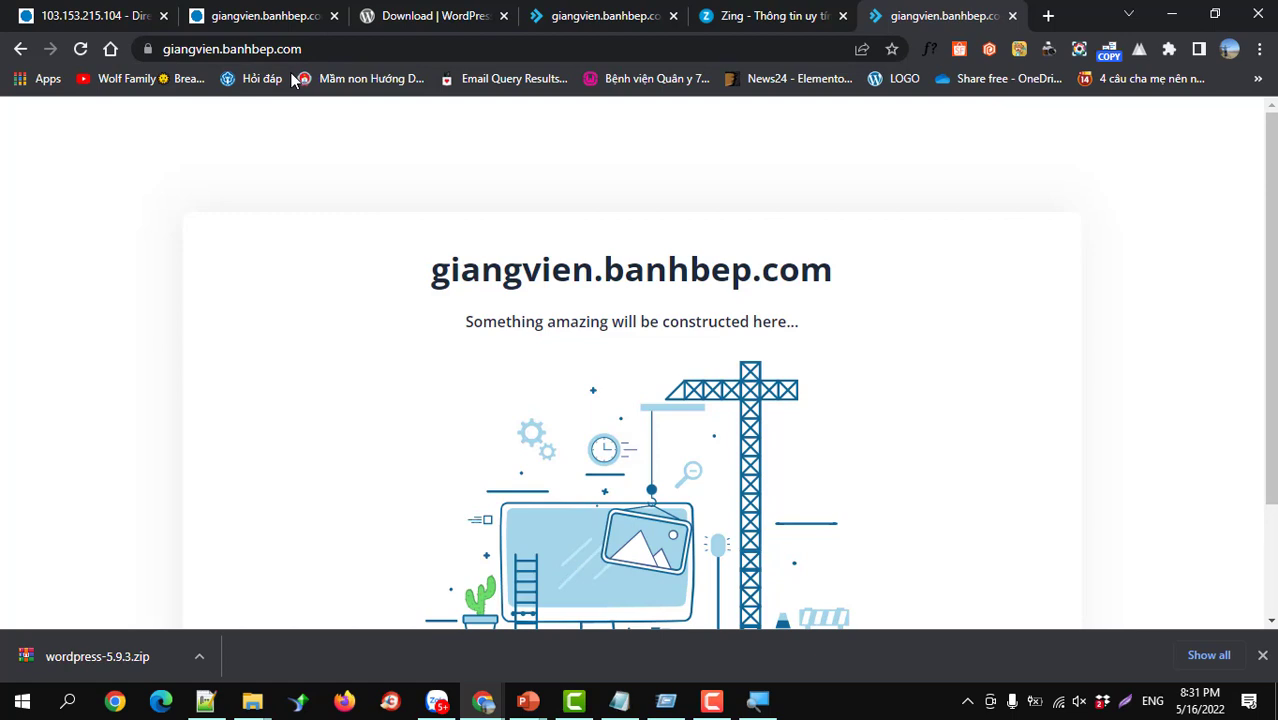
Step: Review the domain's SSL and redirect settings in DirectAdmin again, then return to the https version of the site
left_click(255, 20)
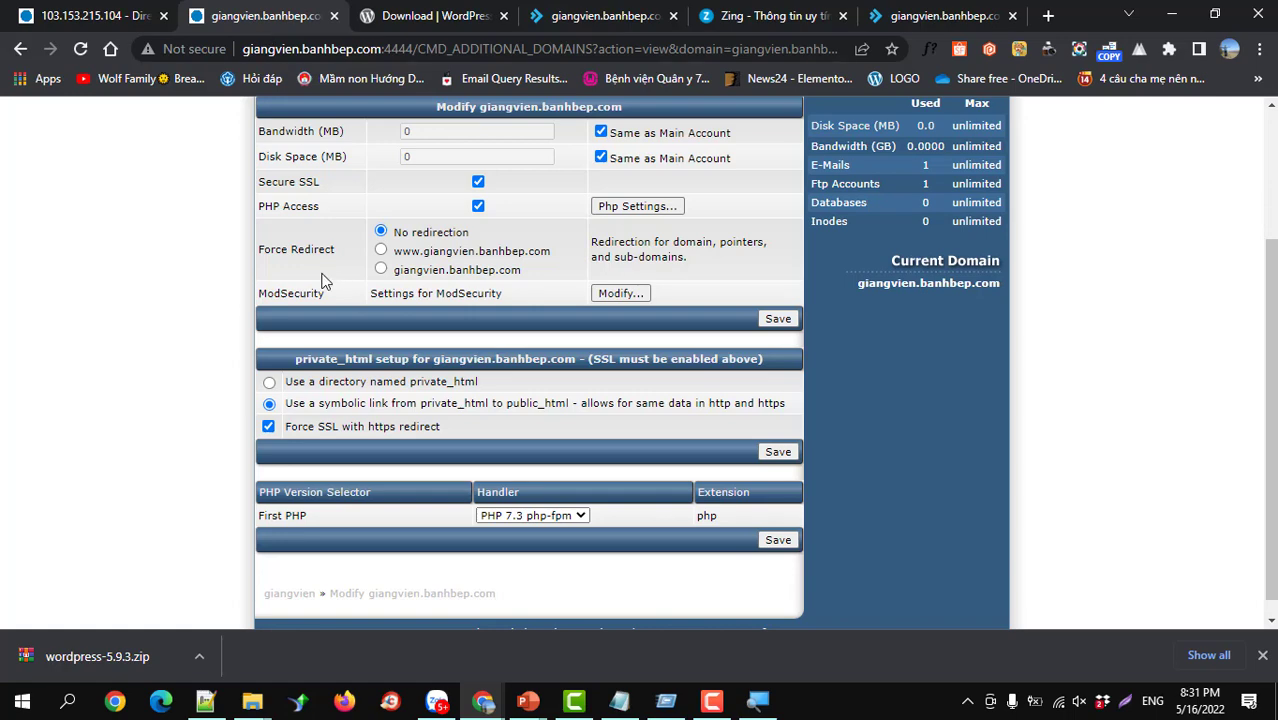
scroll(382, 405, "up", 2)
scroll(379, 411, "down", 2)
left_click(912, 17)
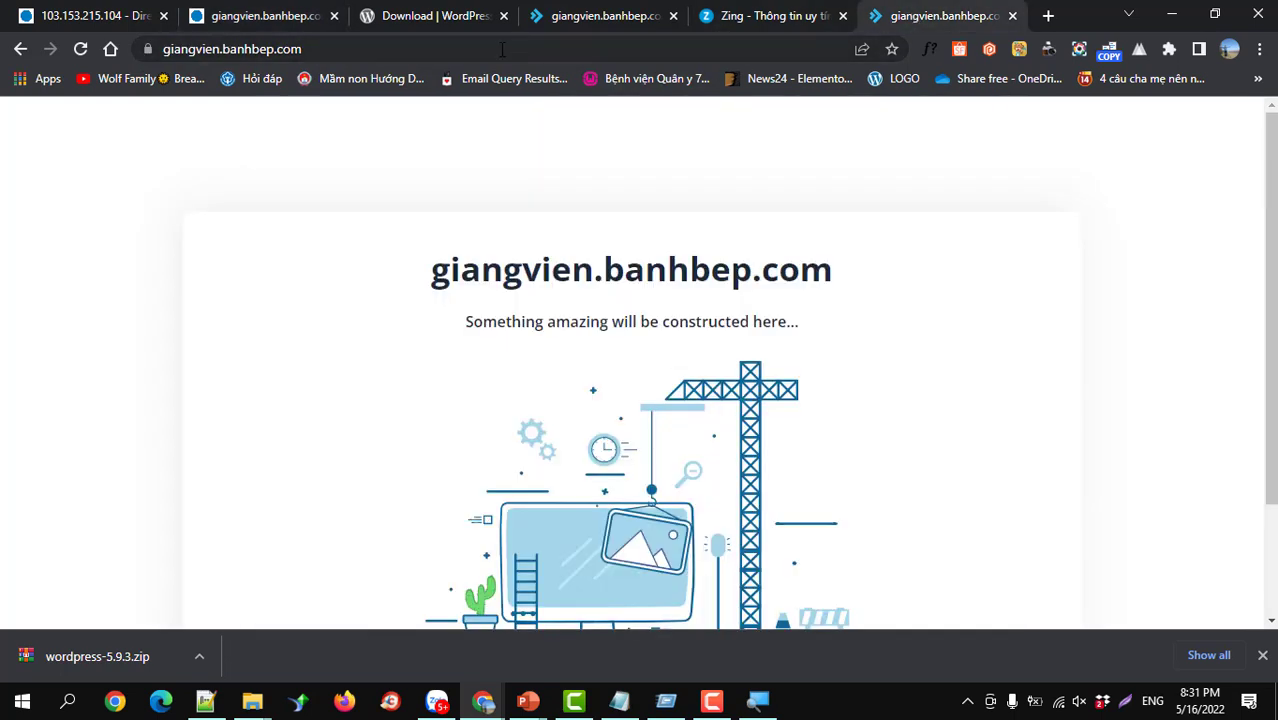